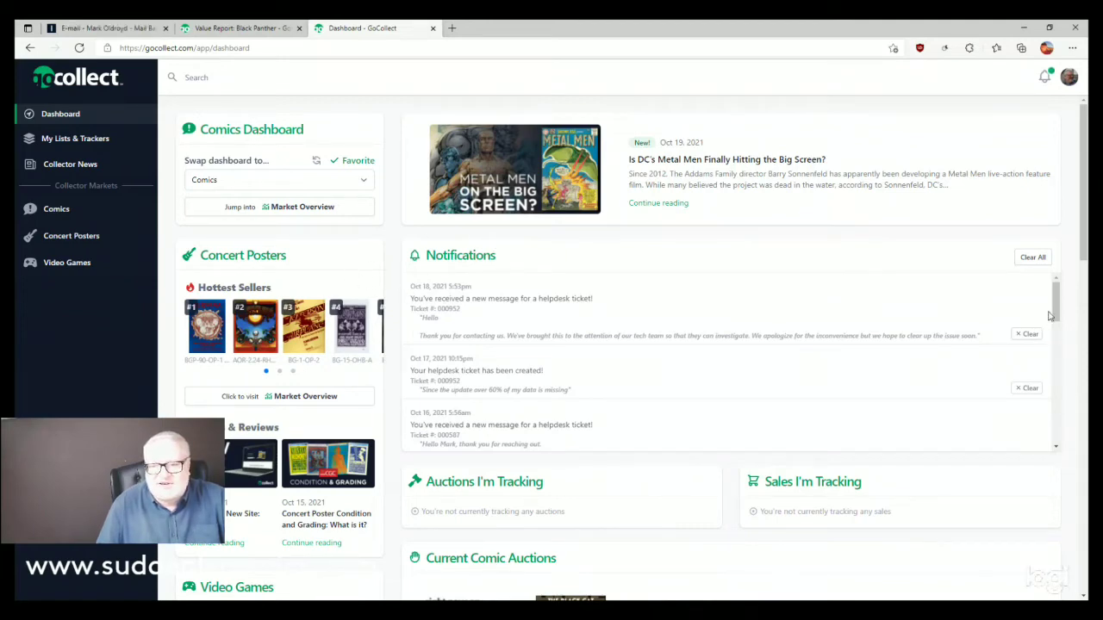
# Read the Metal Men news article, then return to the dashboard.
pyautogui.moveTo(1049, 316)
pyautogui.mouseDown()
pyautogui.moveTo(1060, 369)
pyautogui.moveTo(1082, 283)
pyautogui.mouseUp()
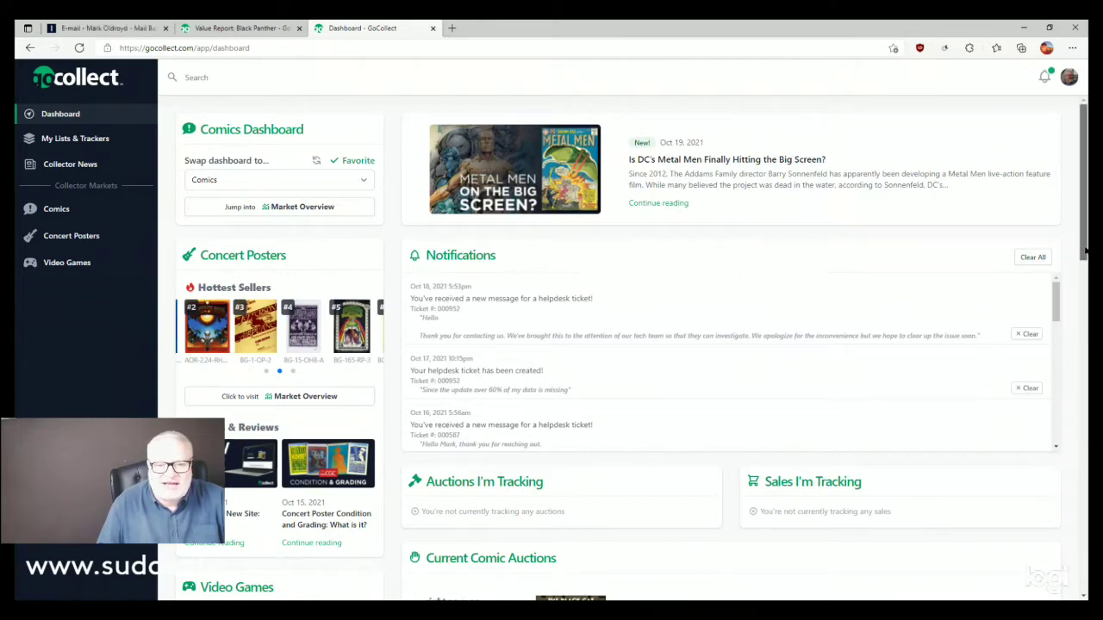
pyautogui.scroll(-4, 881, 247)
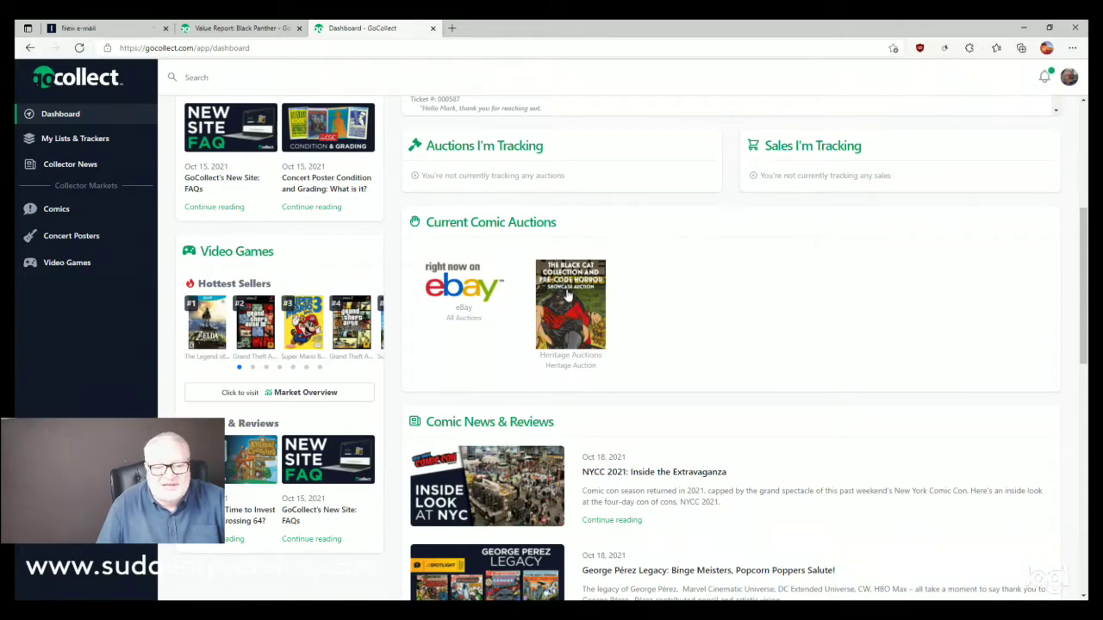
pyautogui.scroll(4, 1082, 316)
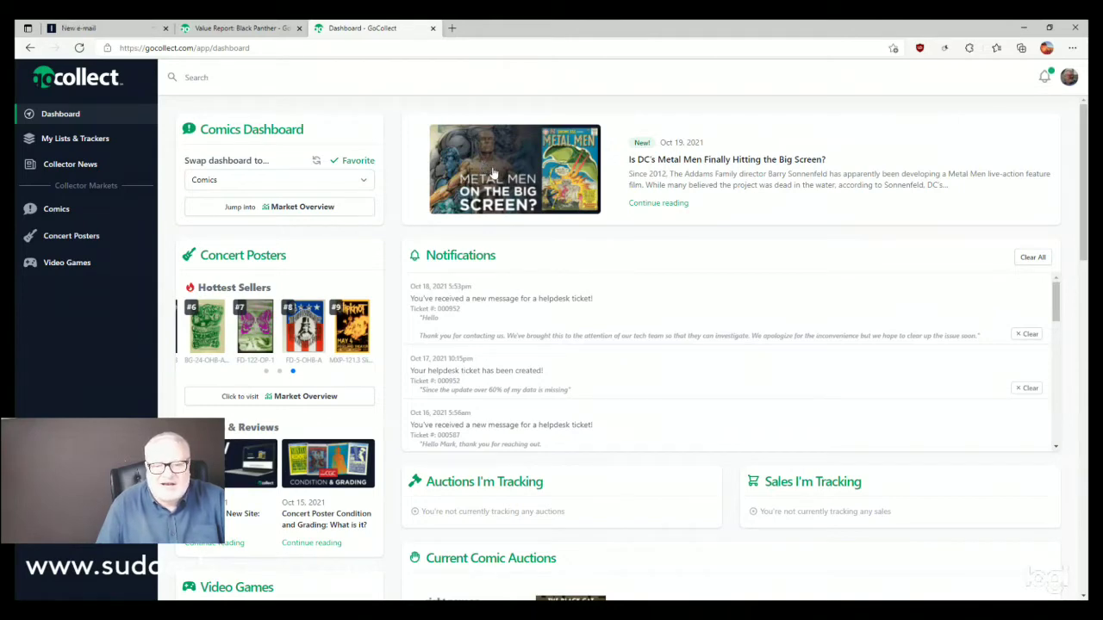
pyautogui.click(721, 166)
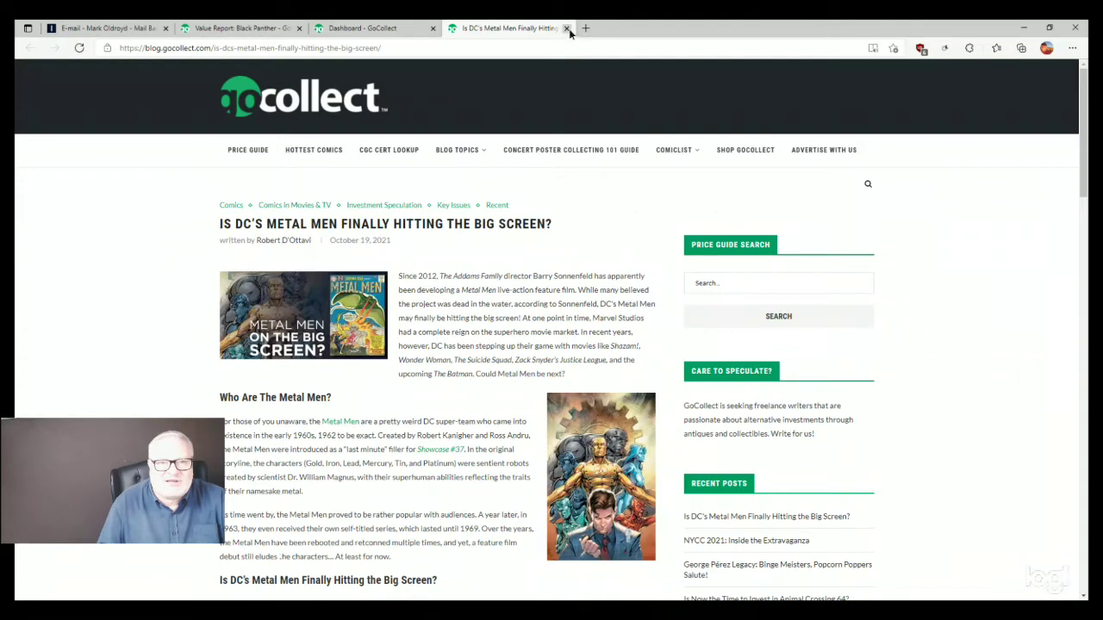
pyautogui.click(566, 28)
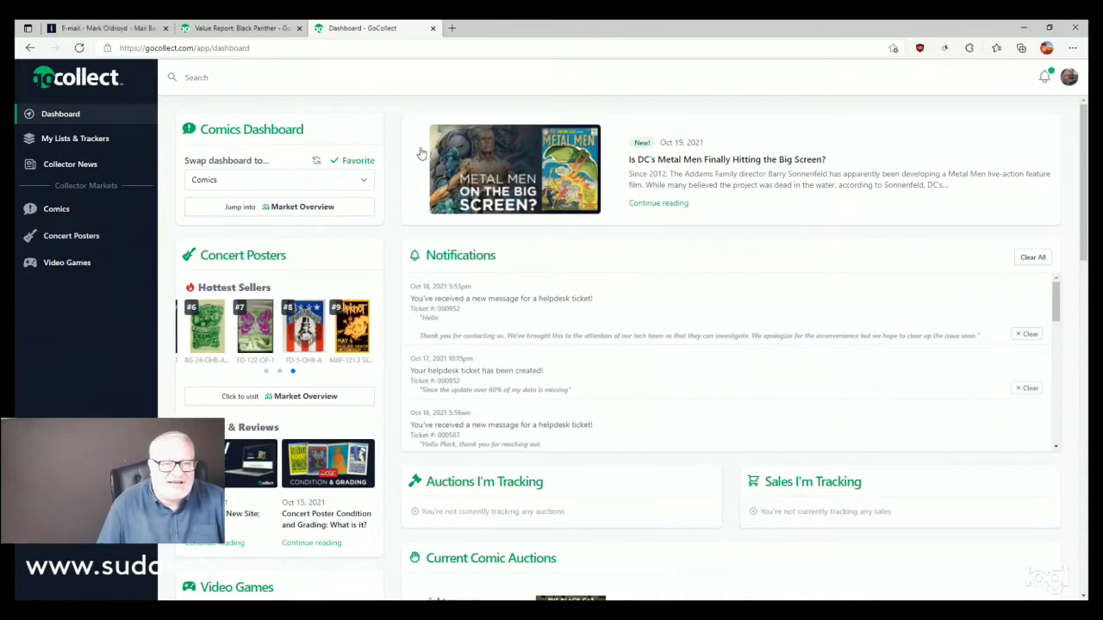
# Open the comics Market Overview with Hottest Comics set to Past 60 Days.
pyautogui.click(315, 207)
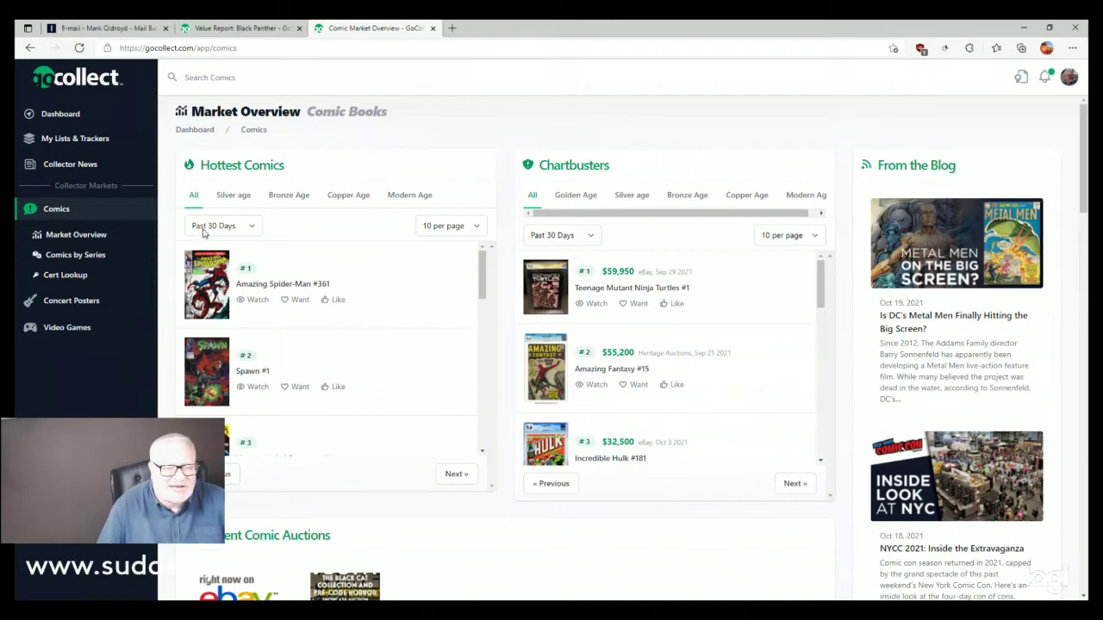
pyautogui.click(249, 226)
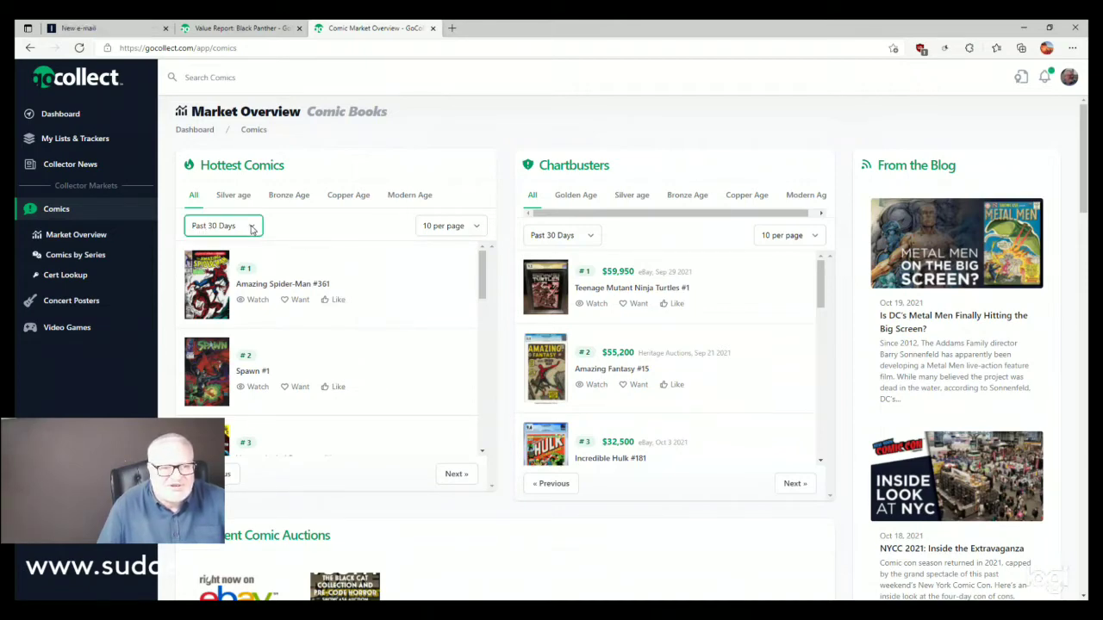
pyautogui.click(231, 274)
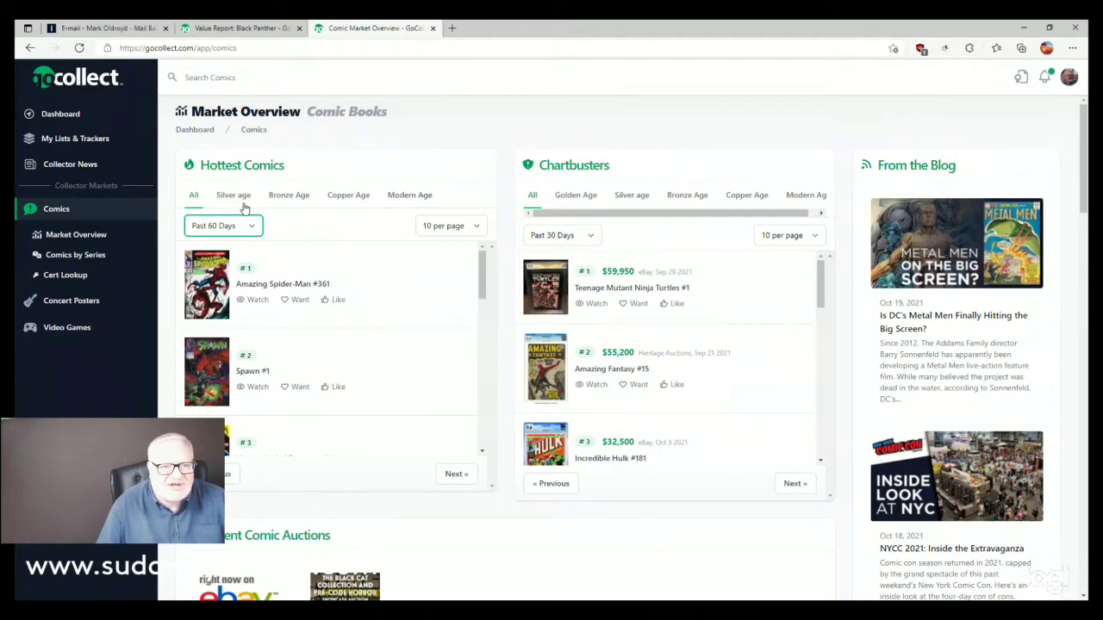
# Filter Hottest Comics to Modern Age, then to Bronze Age titles.
pyautogui.click(416, 197)
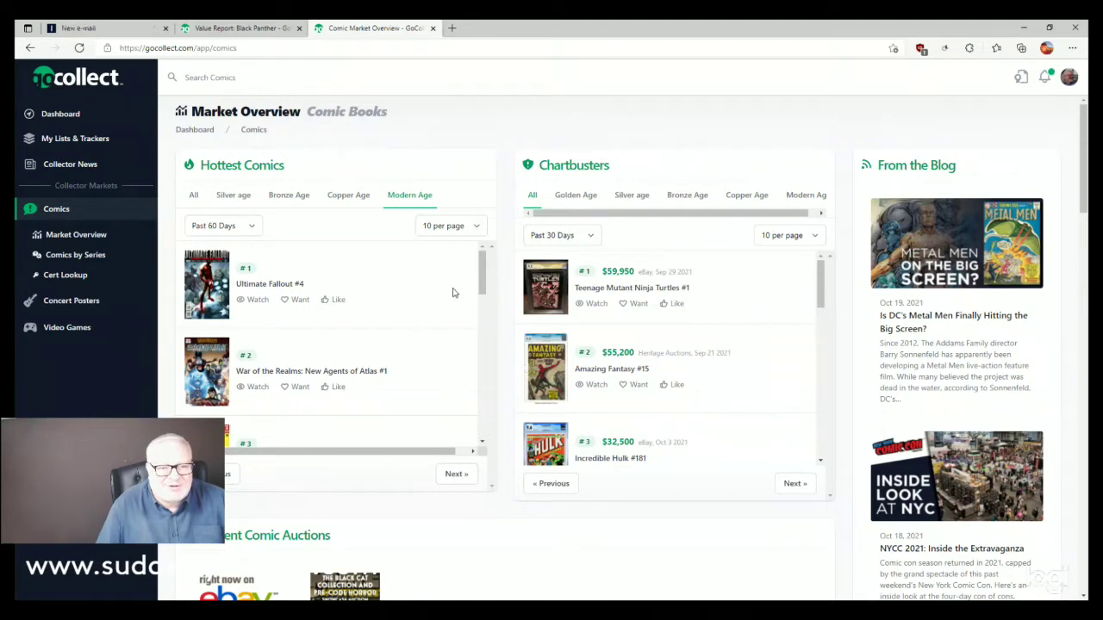
pyautogui.moveTo(485, 273); pyautogui.dragTo(483, 291)
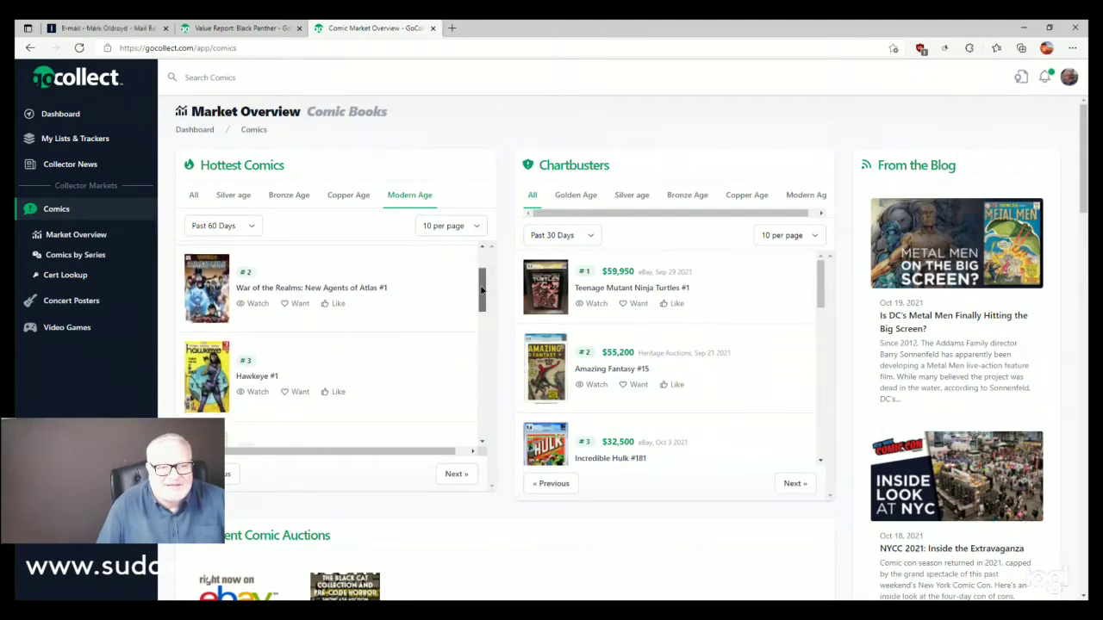
pyautogui.moveTo(480, 293); pyautogui.dragTo(471, 326)
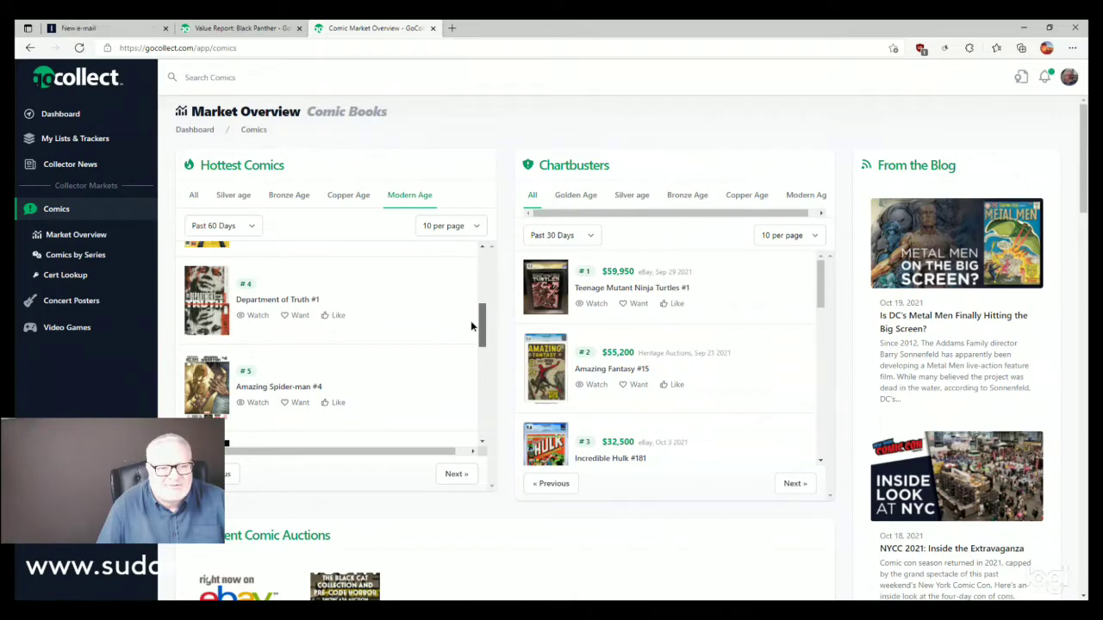
pyautogui.moveTo(471, 320); pyautogui.dragTo(480, 233)
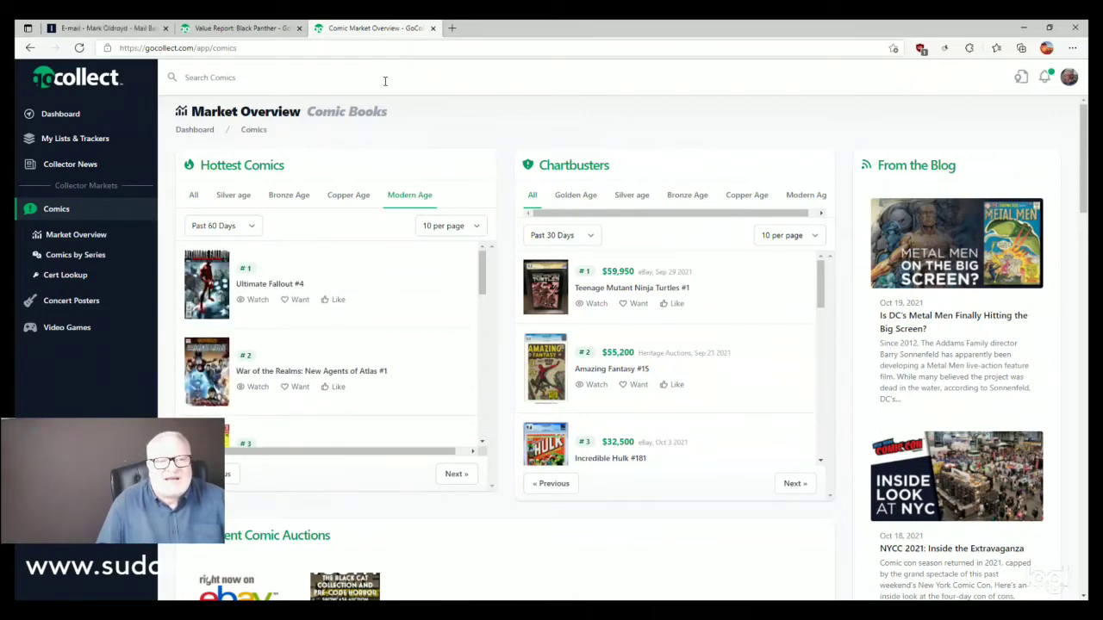
pyautogui.click(290, 197)
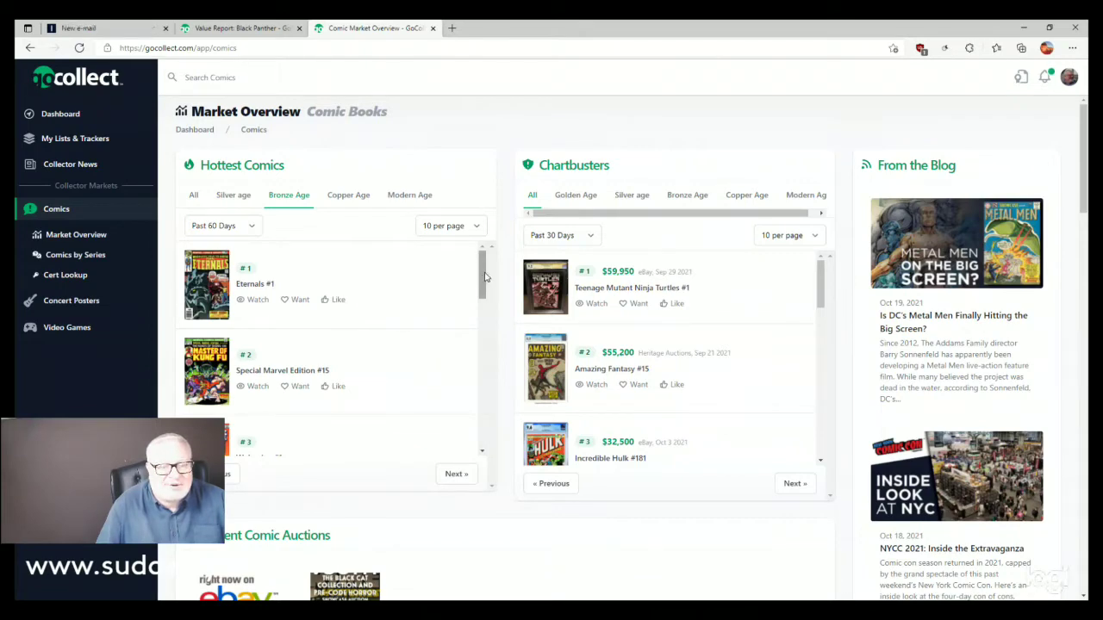
# View the Modern Age Chartbusters, then return to the dashboard.
pyautogui.moveTo(484, 276)
pyautogui.mouseDown()
pyautogui.moveTo(485, 362)
pyautogui.moveTo(485, 250)
pyautogui.mouseUp()
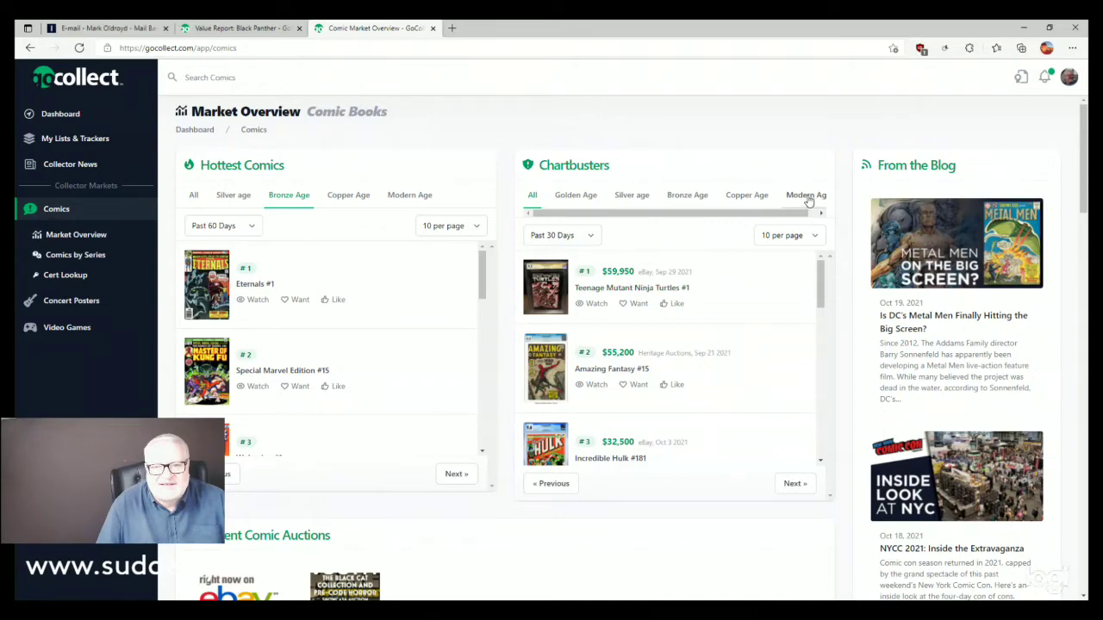
pyautogui.click(805, 196)
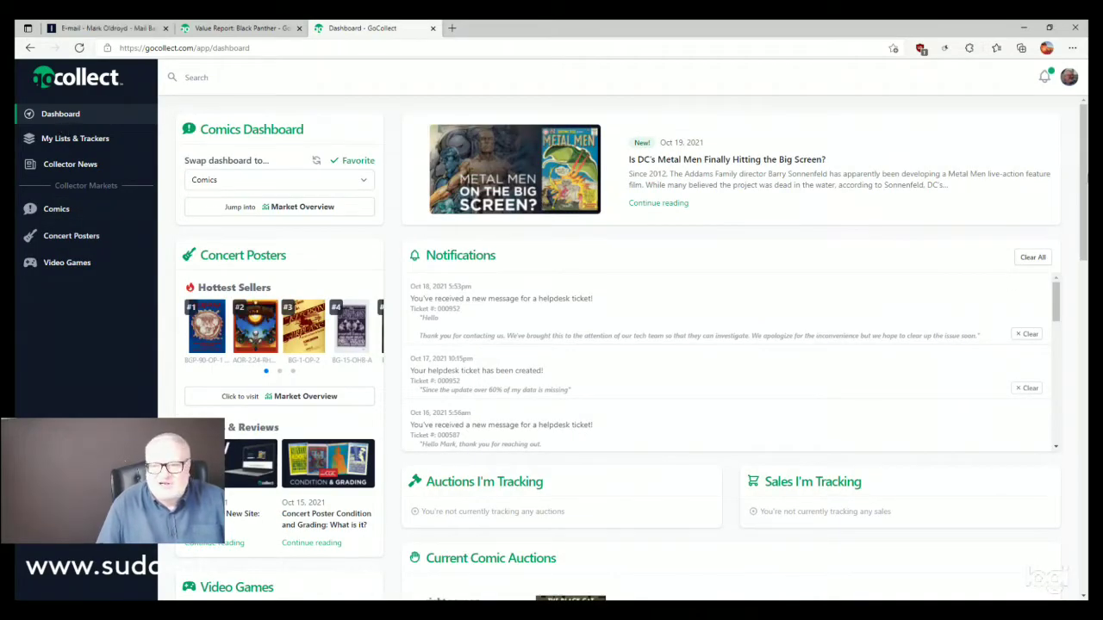
pyautogui.click(1087, 399)
# Scroll the dashboard and go to My Lists & Trackers to see the Comics I Own lists.
pyautogui.moveTo(1088, 399); pyautogui.dragTo(1022, 98)
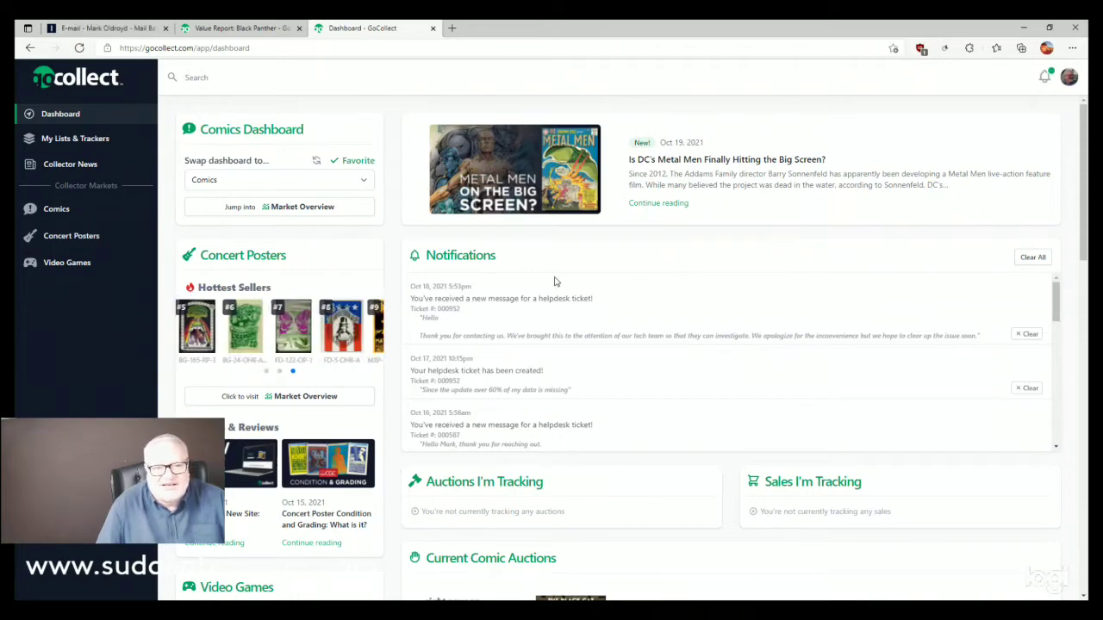
pyautogui.click(66, 142)
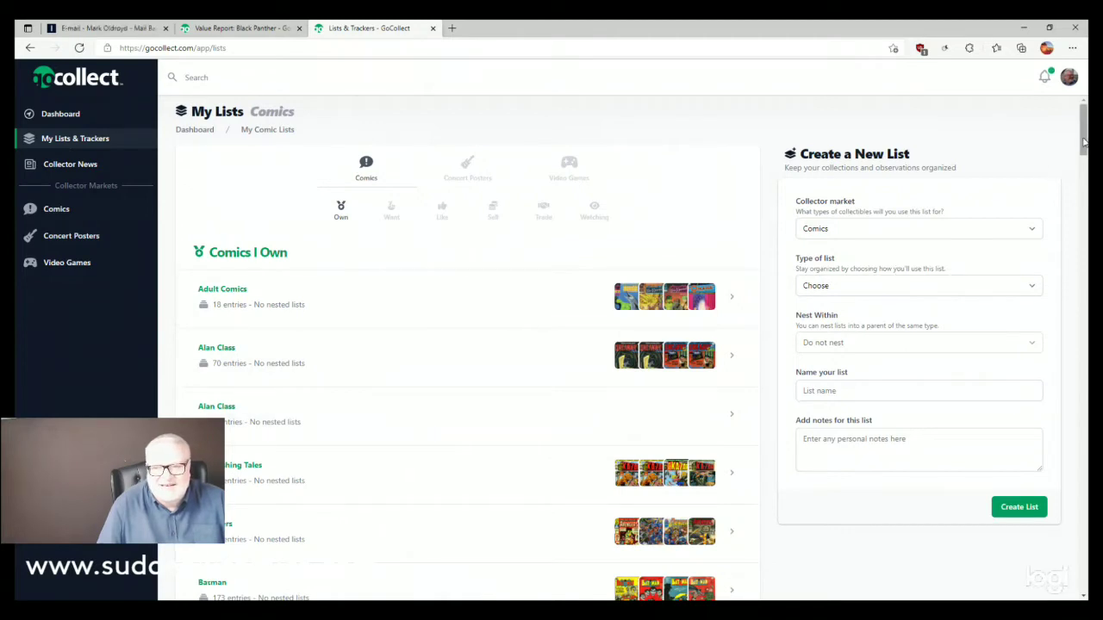
pyautogui.scroll(-2, 552, 344)
pyautogui.scroll(-2, 552, 344)
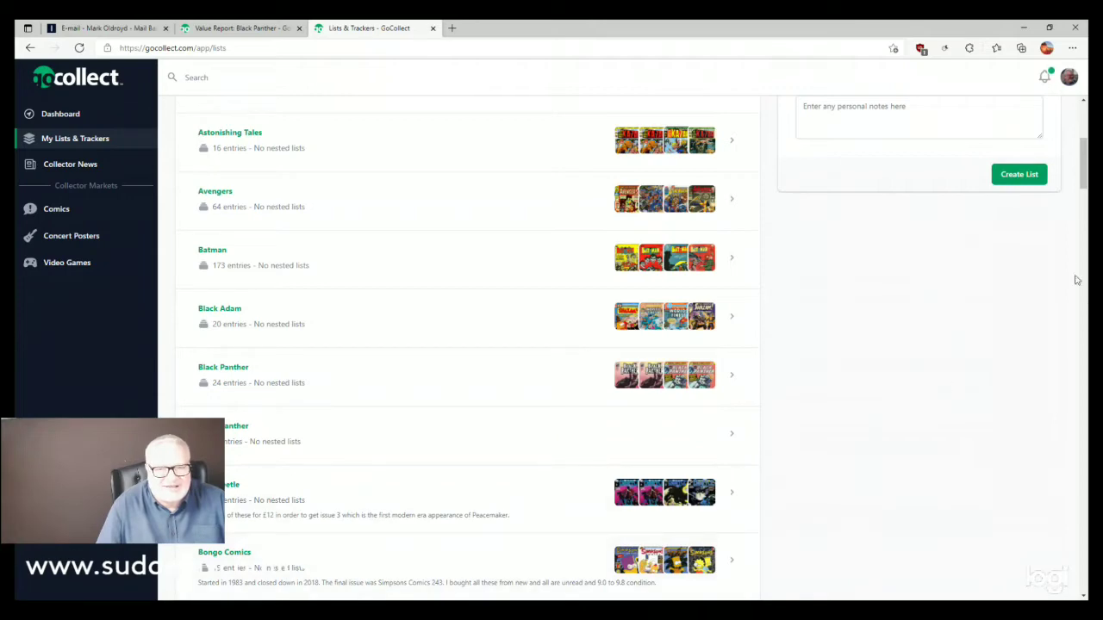
pyautogui.moveTo(1085, 183); pyautogui.dragTo(1085, 228)
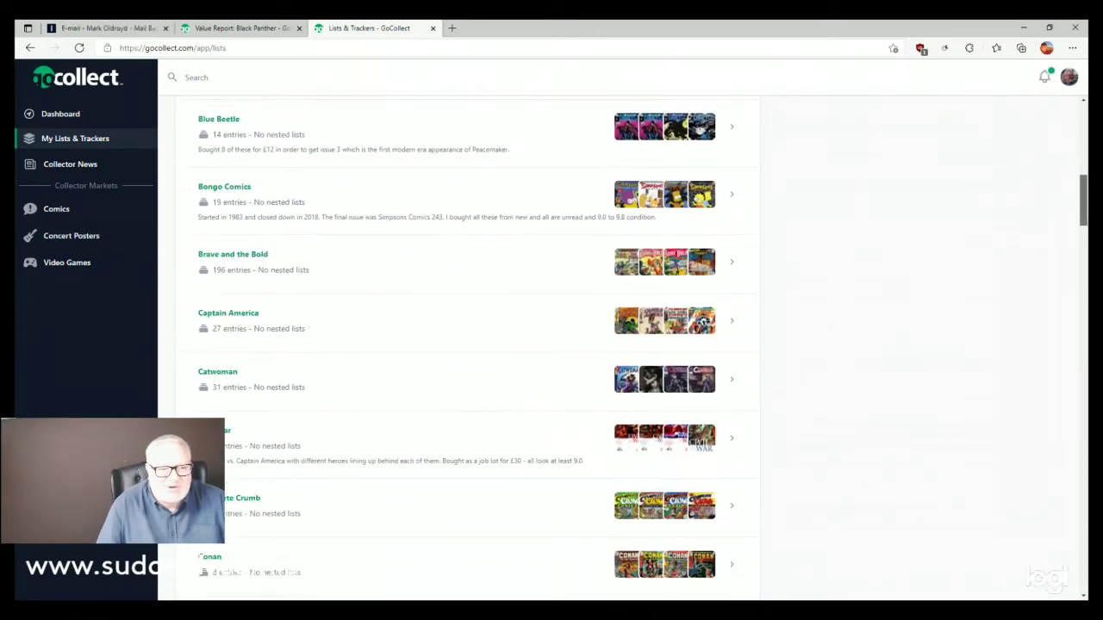
pyautogui.scroll(-1, 1082, 227)
pyautogui.scroll(-5, 1082, 227)
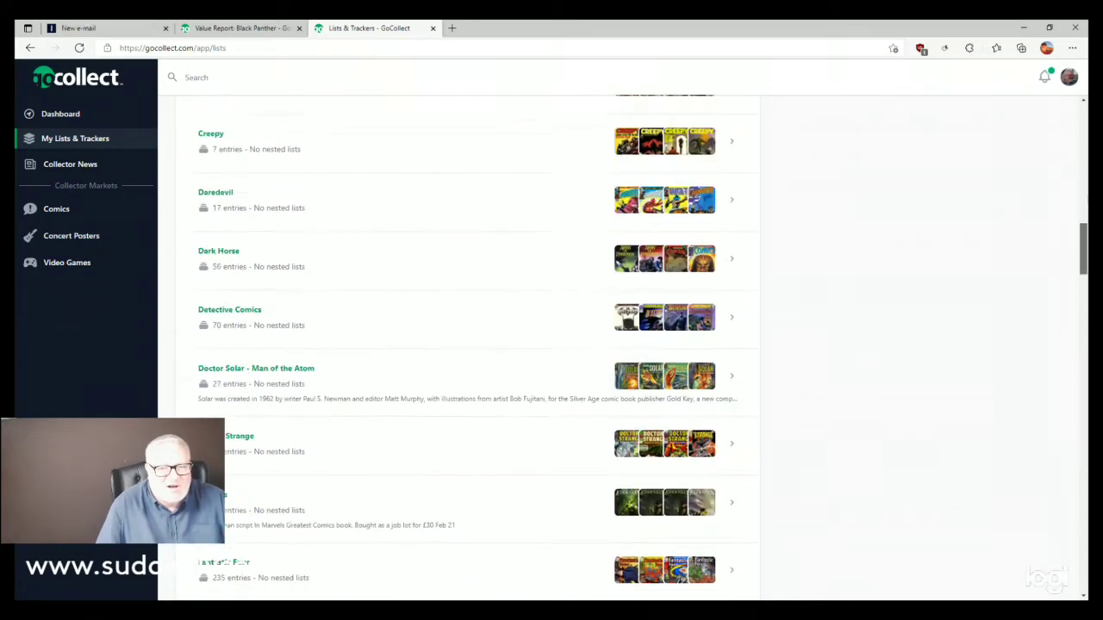
pyautogui.scroll(10, 1082, 227)
pyautogui.moveTo(1082, 226); pyautogui.dragTo(1082, 413)
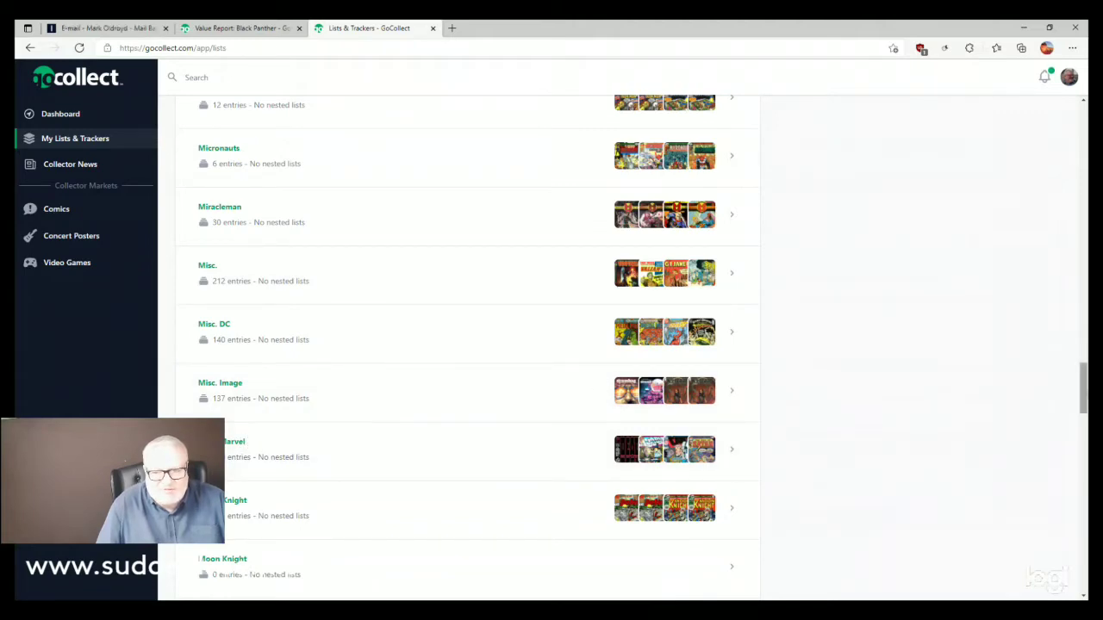
pyautogui.moveTo(1082, 388); pyautogui.dragTo(1068, 102)
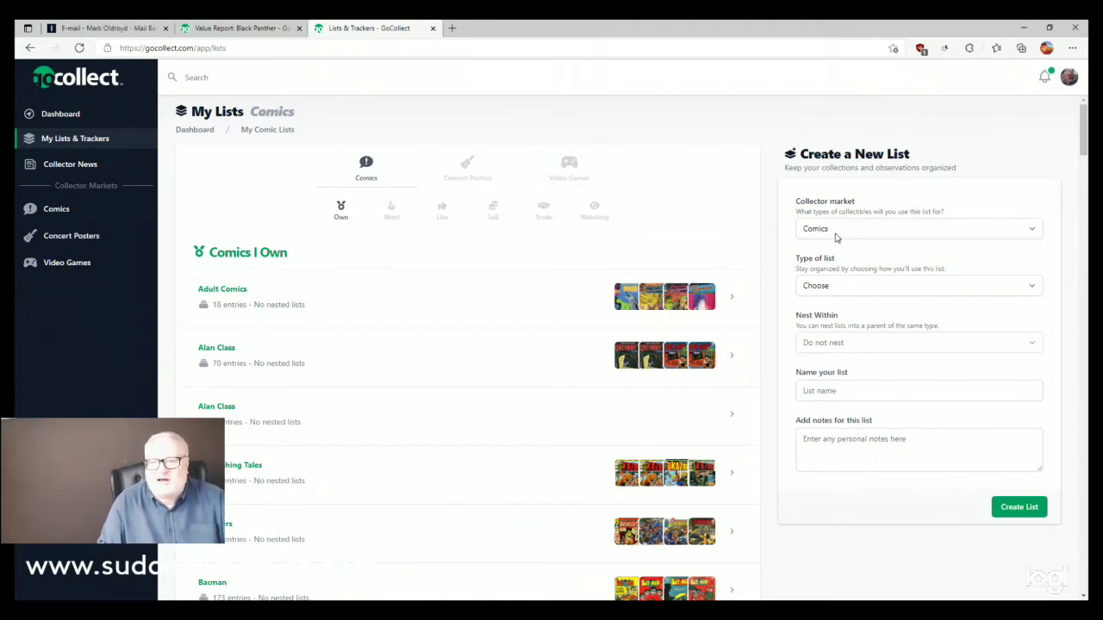
pyautogui.click(1034, 231)
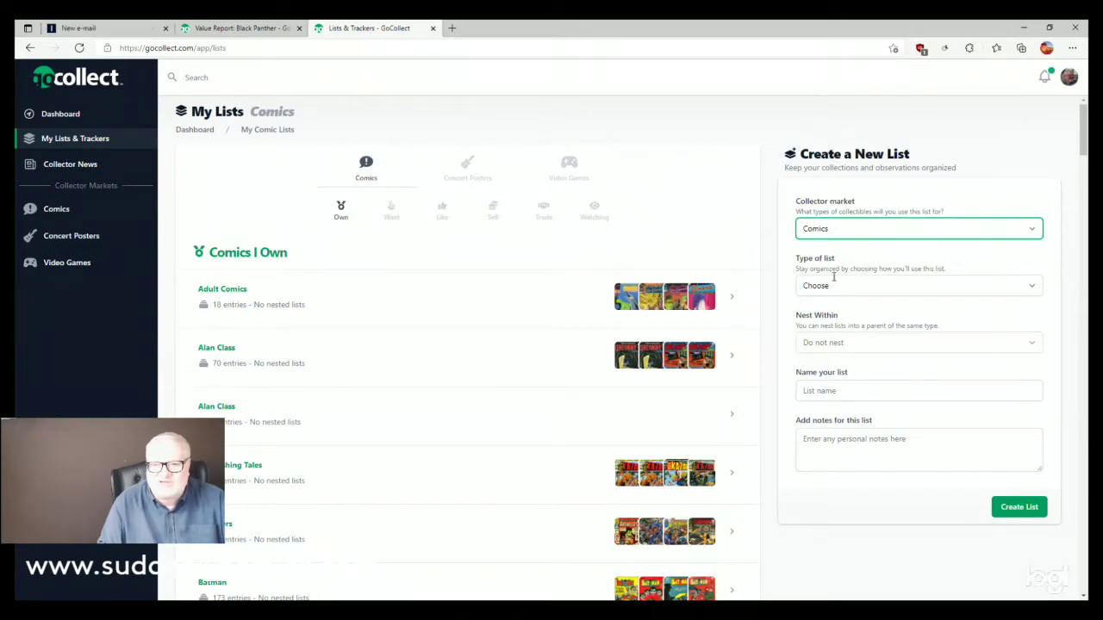
# Create a Comics / Comics I Own list named 'Spectre'.
pyautogui.click(1029, 288)
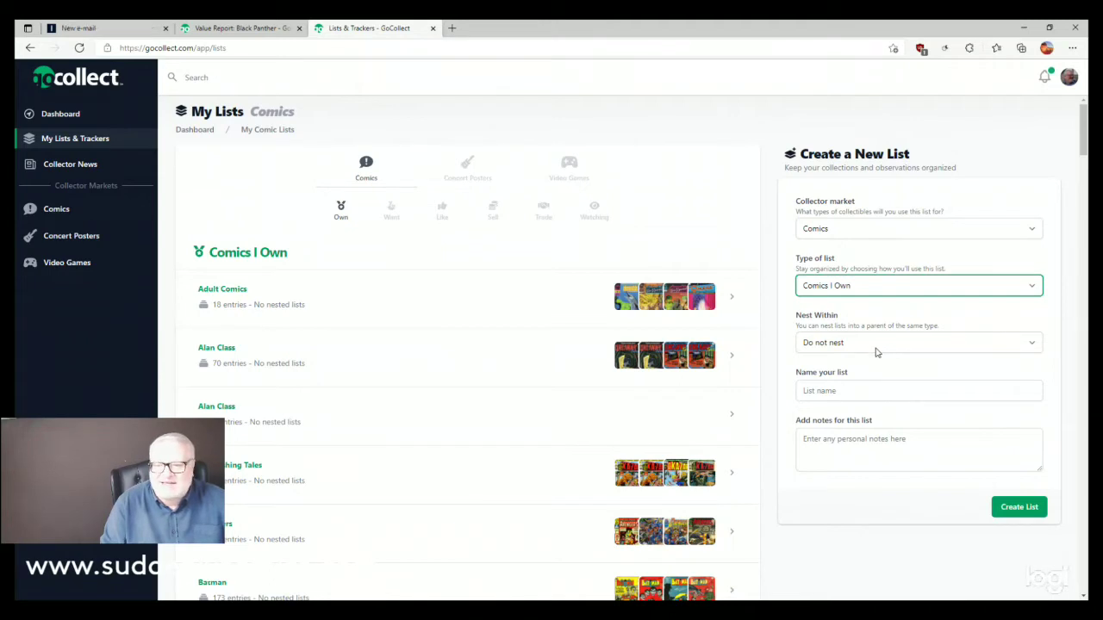
pyautogui.click(876, 397)
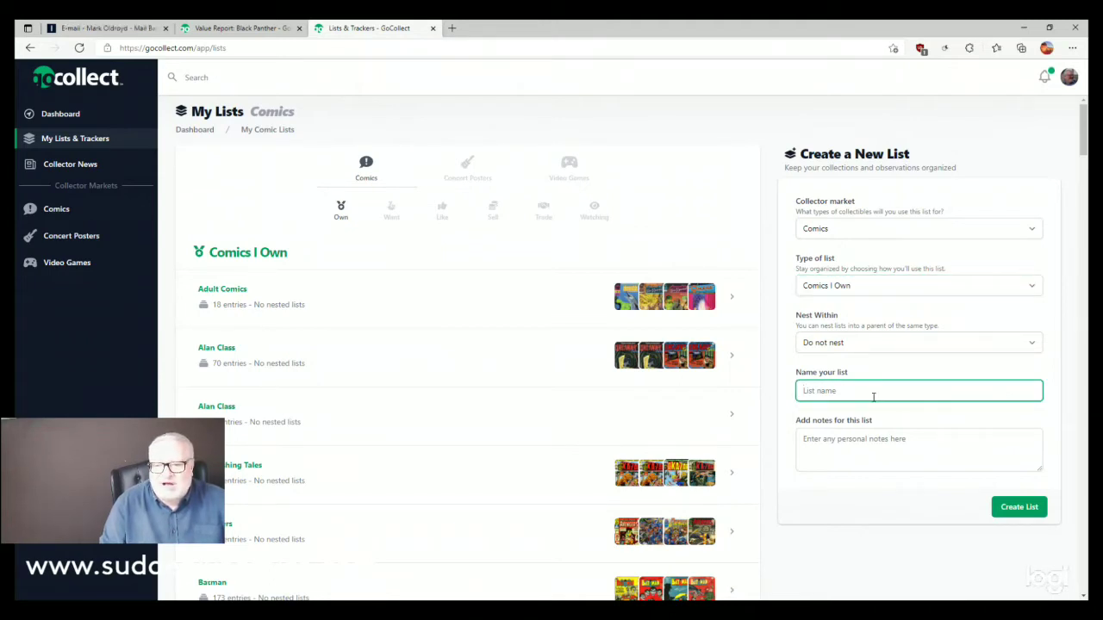
pyautogui.write('Spectre')
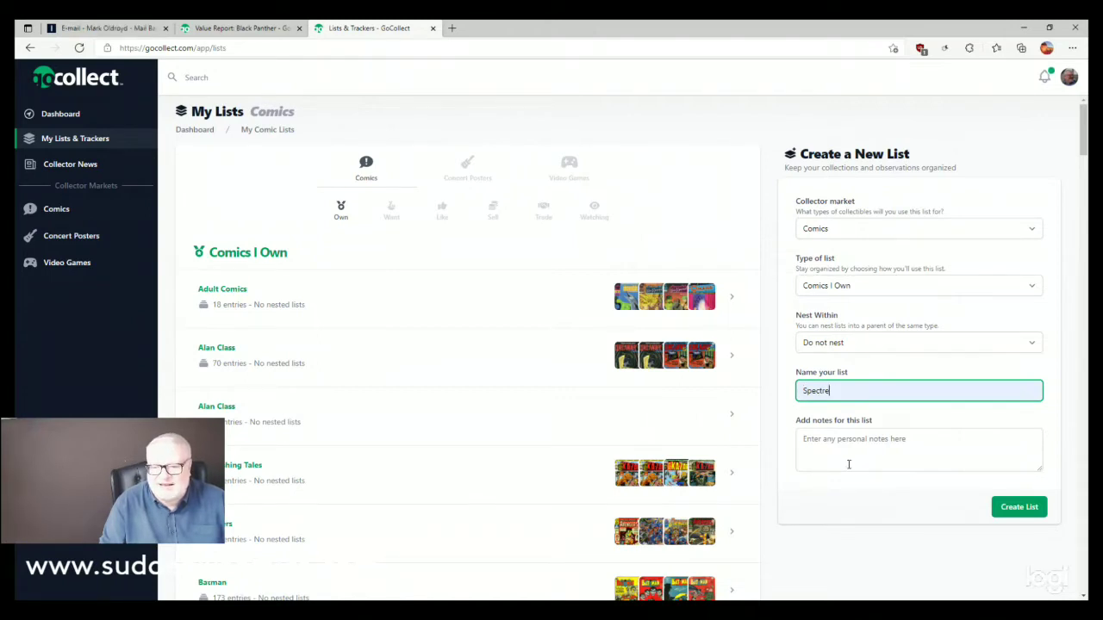
pyautogui.click(1018, 515)
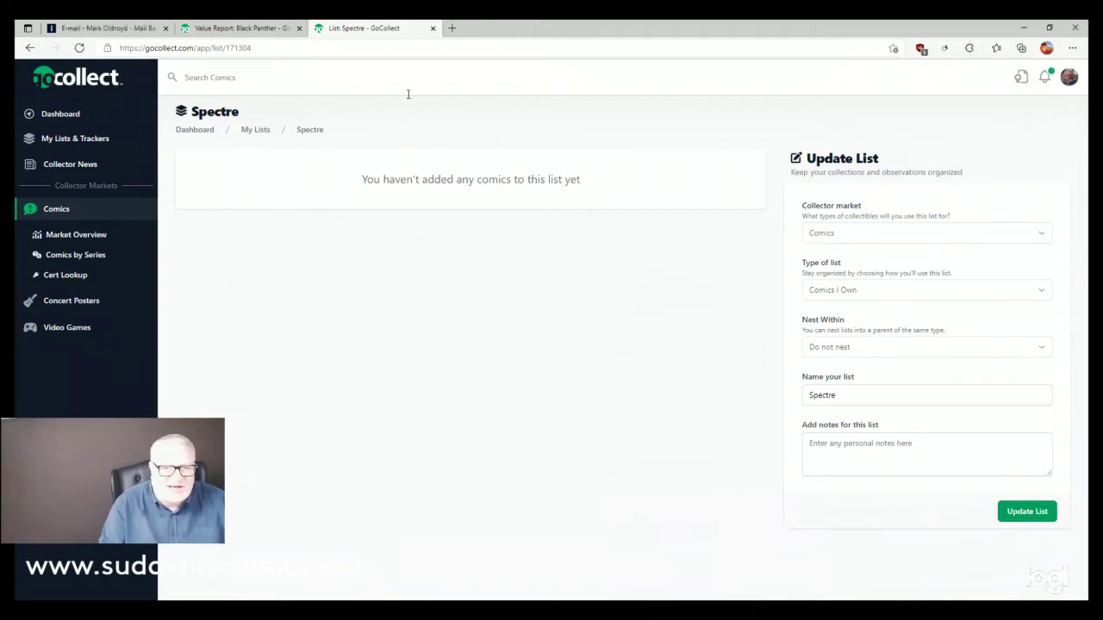
# Search for Spectre #3 and open the March 1968 issue's market page.
pyautogui.click(262, 77)
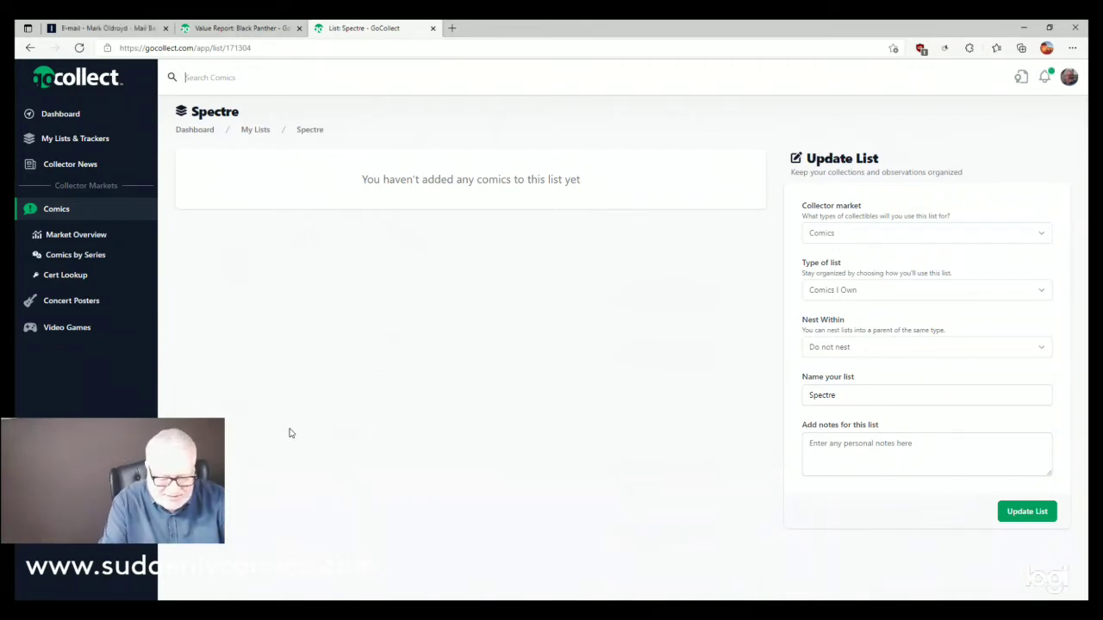
pyautogui.write('spectre 3')
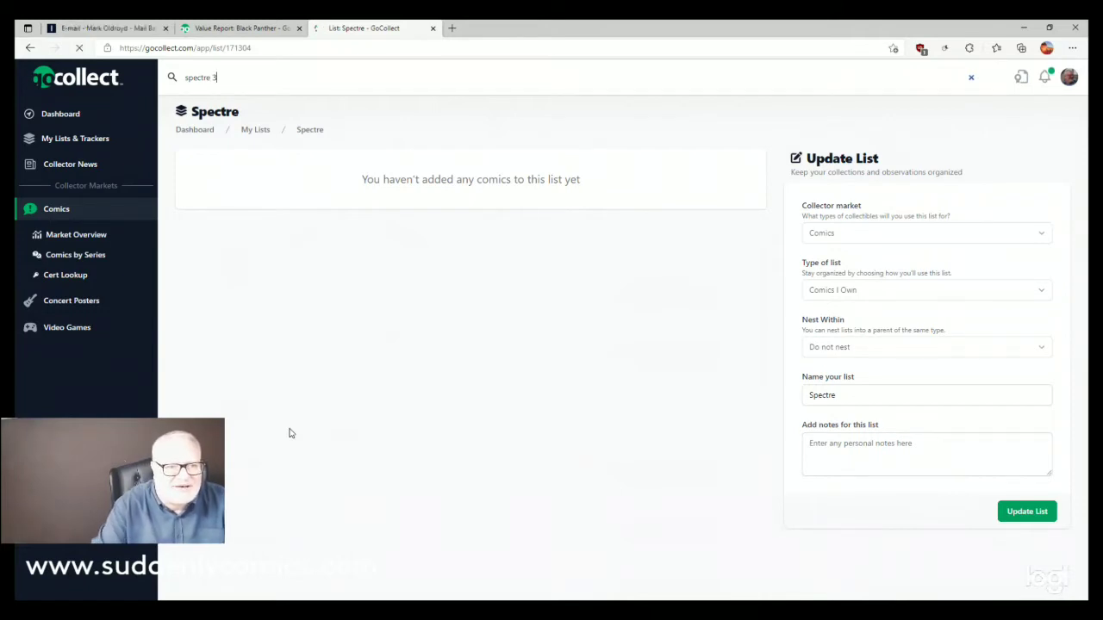
pyautogui.press('Return')
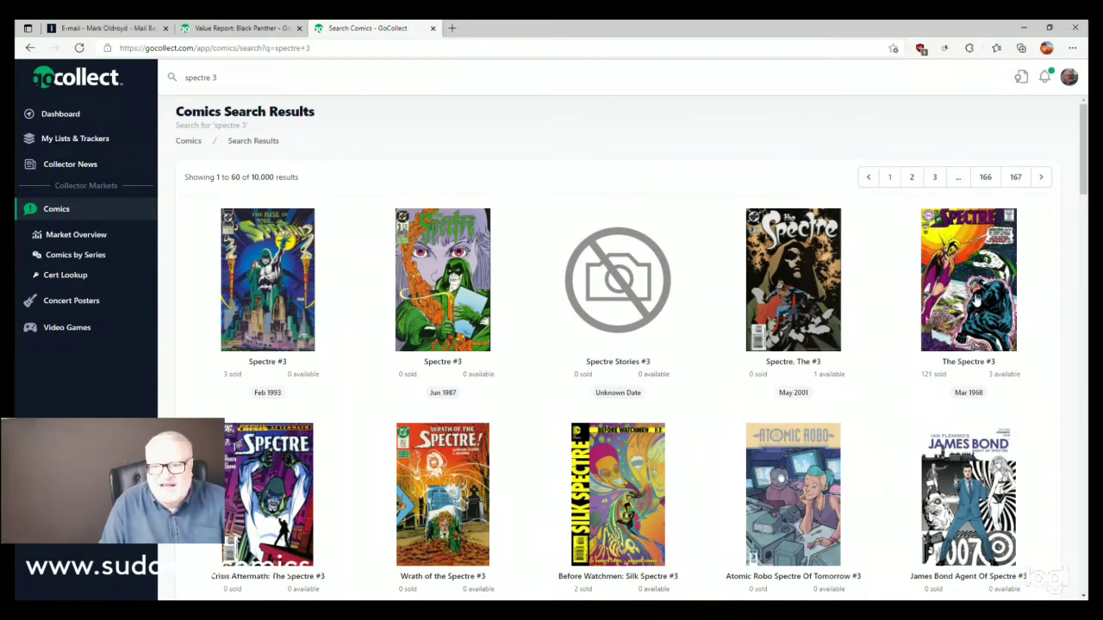
pyautogui.click(976, 299)
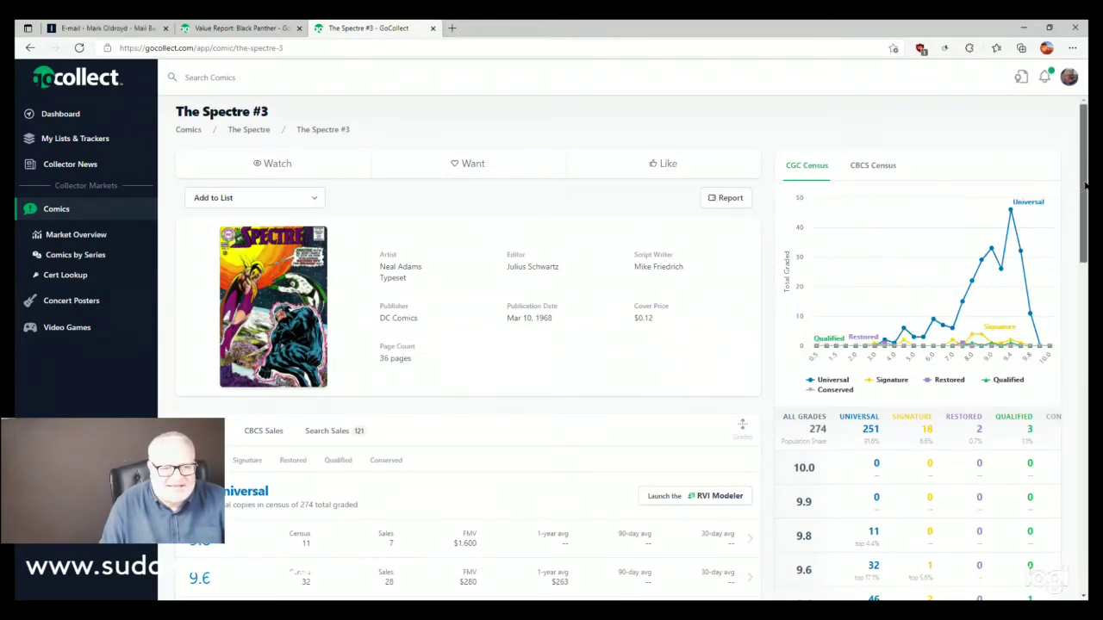
pyautogui.moveTo(1085, 183); pyautogui.dragTo(1086, 337)
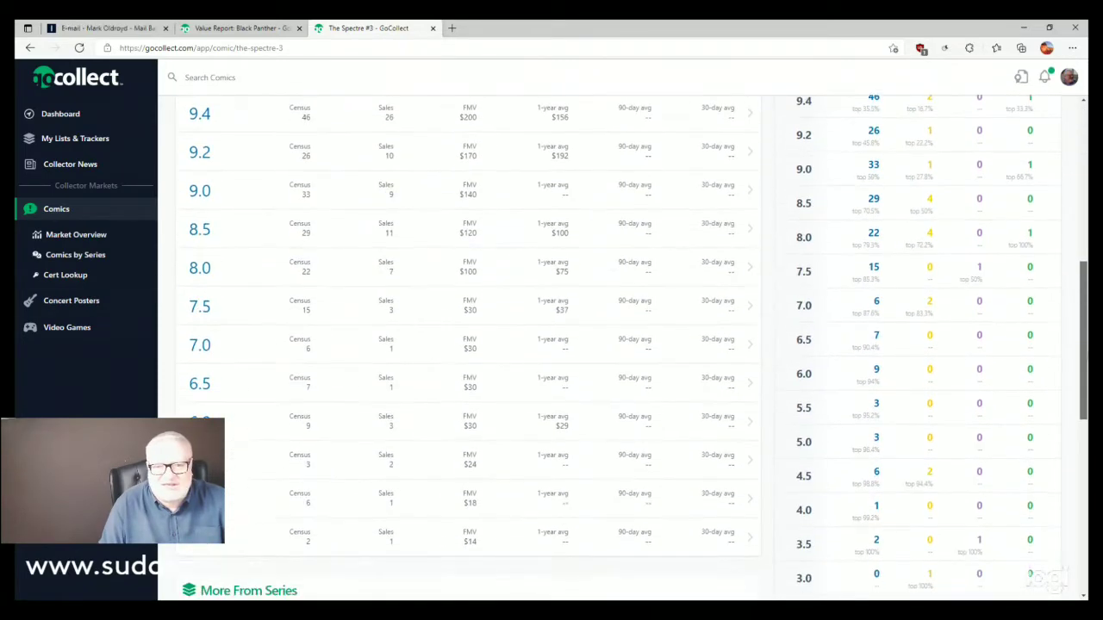
pyautogui.scroll(3, 860, 207)
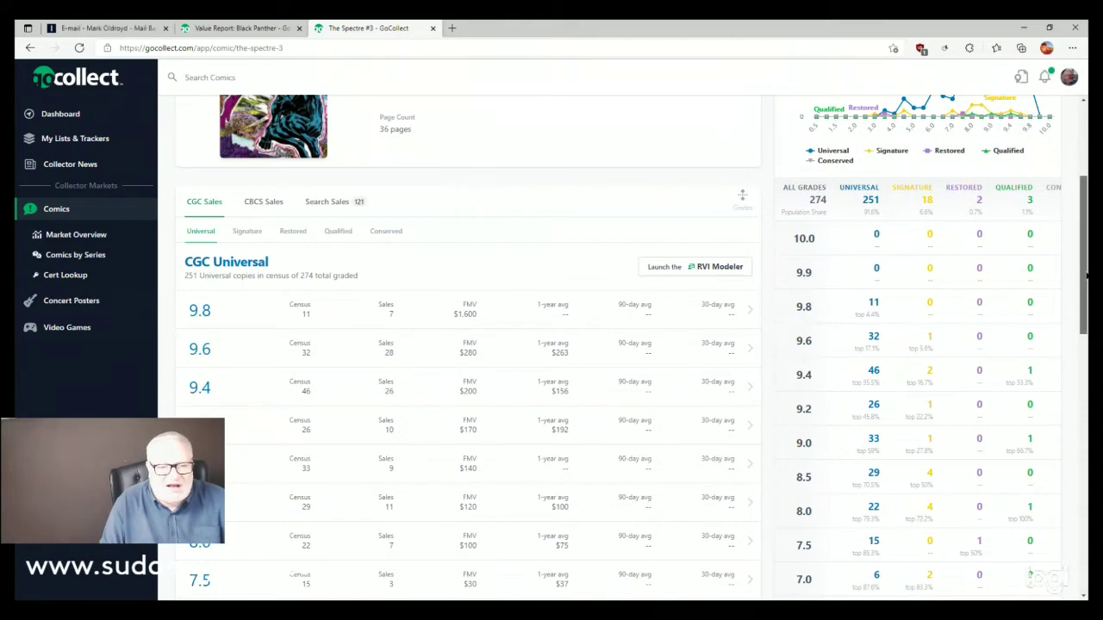
pyautogui.moveTo(1086, 274); pyautogui.dragTo(1084, 326)
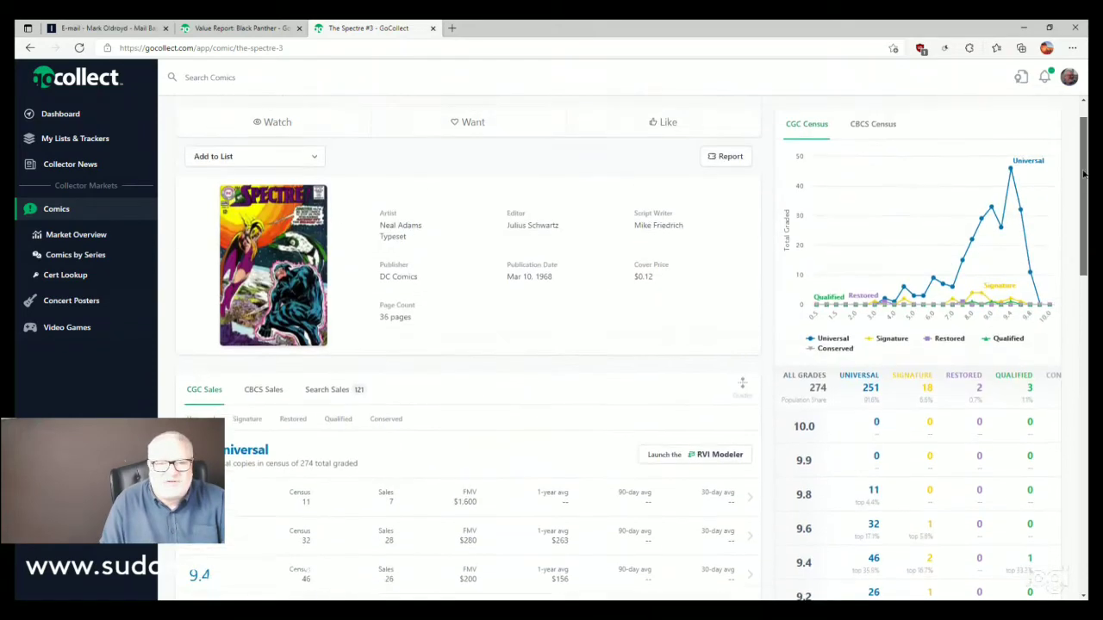
pyautogui.scroll(1, 1084, 175)
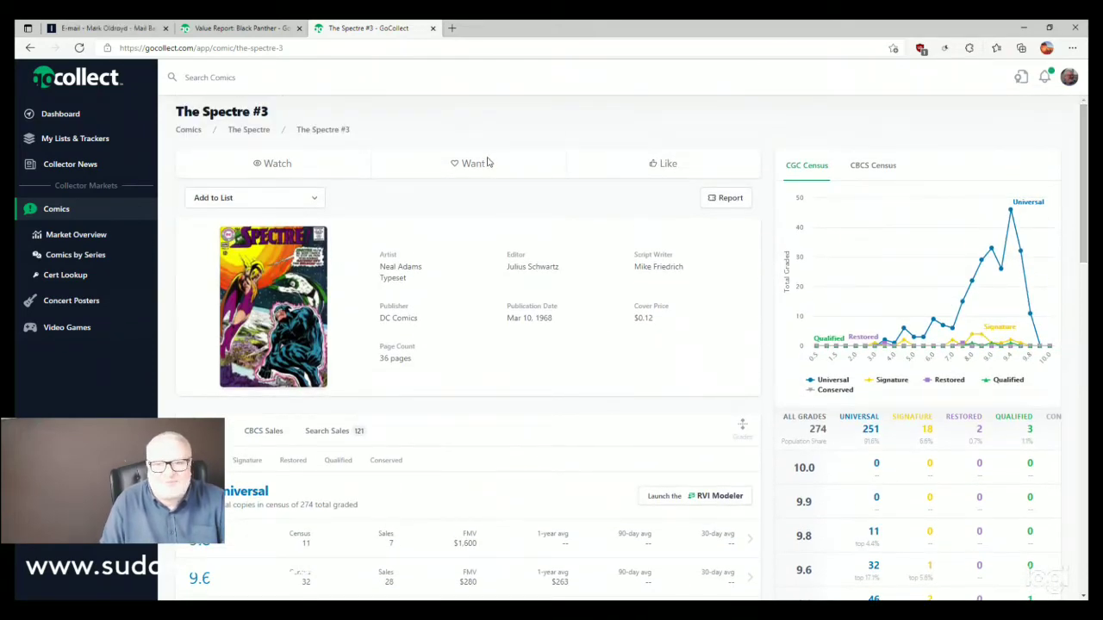
# Add The Spectre #3 to the Spectre list and switch off its Available alert.
pyautogui.click(317, 205)
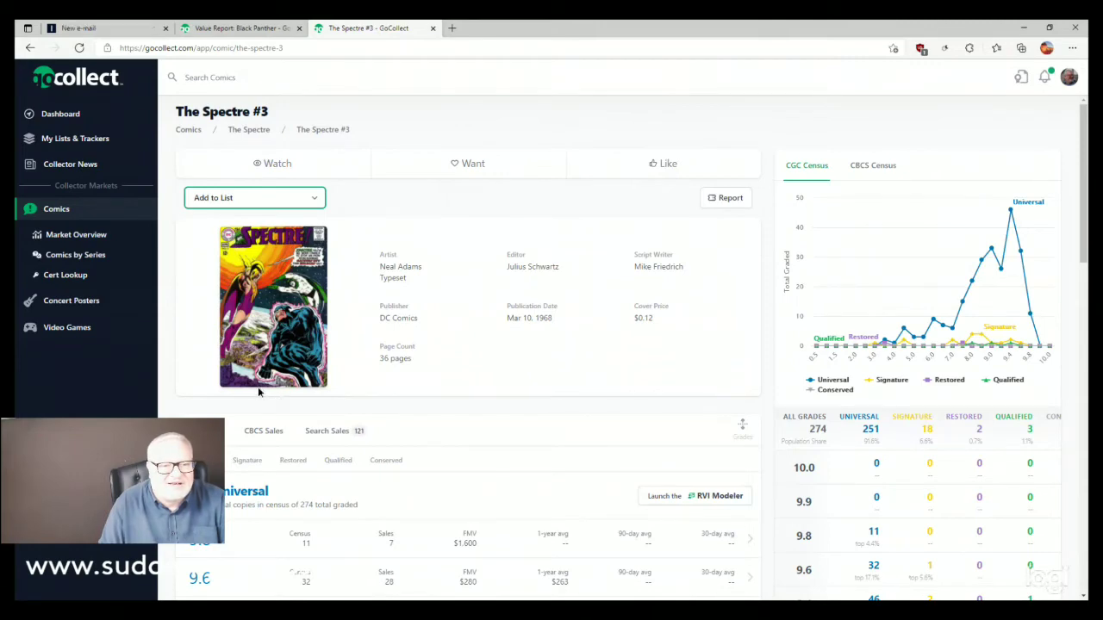
pyautogui.press('Down')
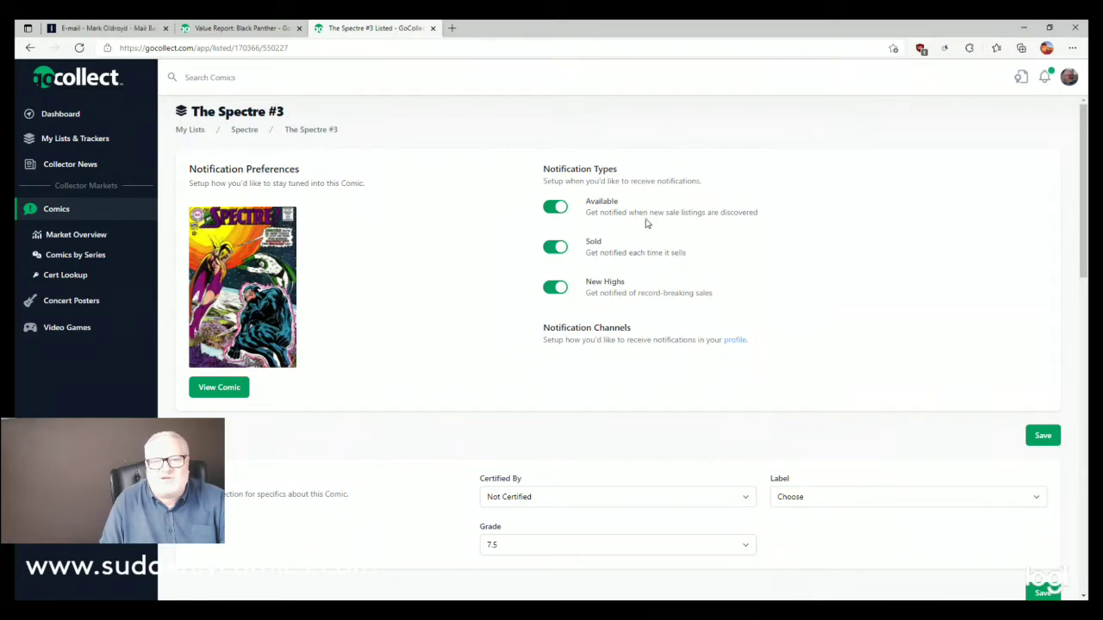
pyautogui.click(555, 210)
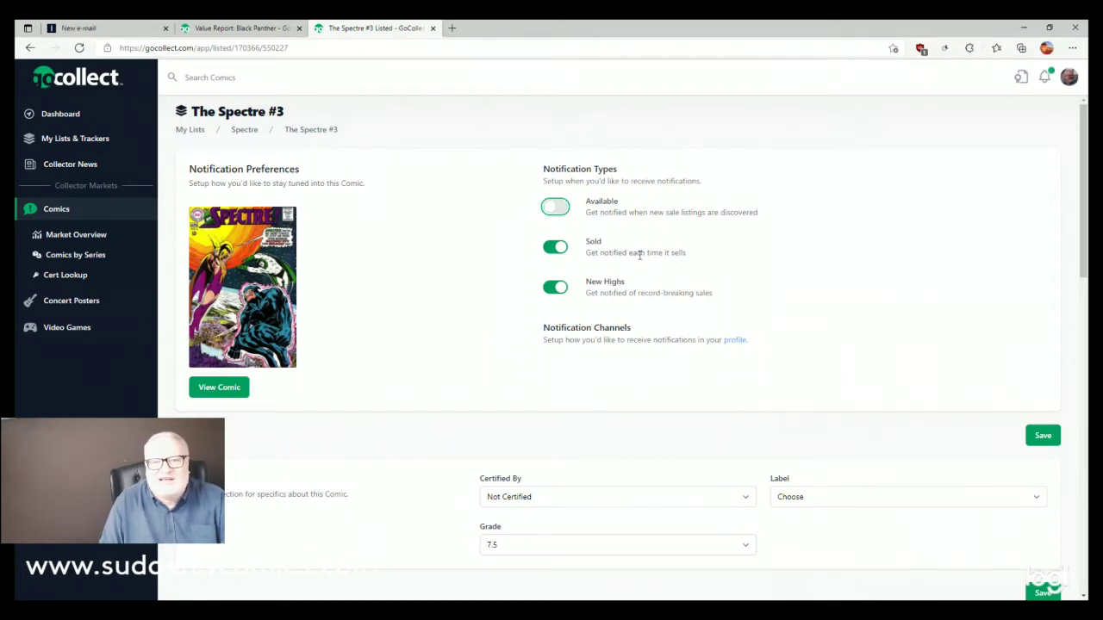
# Switch off the Sold alert and change the copy's grade to 7.0.
pyautogui.click(555, 249)
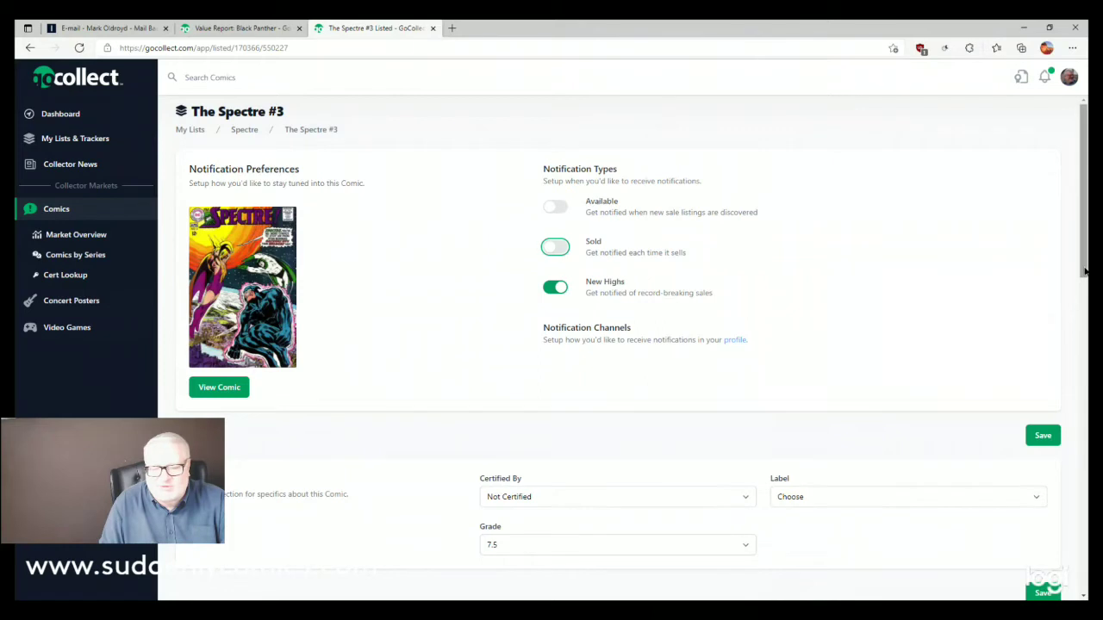
pyautogui.moveTo(1084, 279); pyautogui.dragTo(1080, 325)
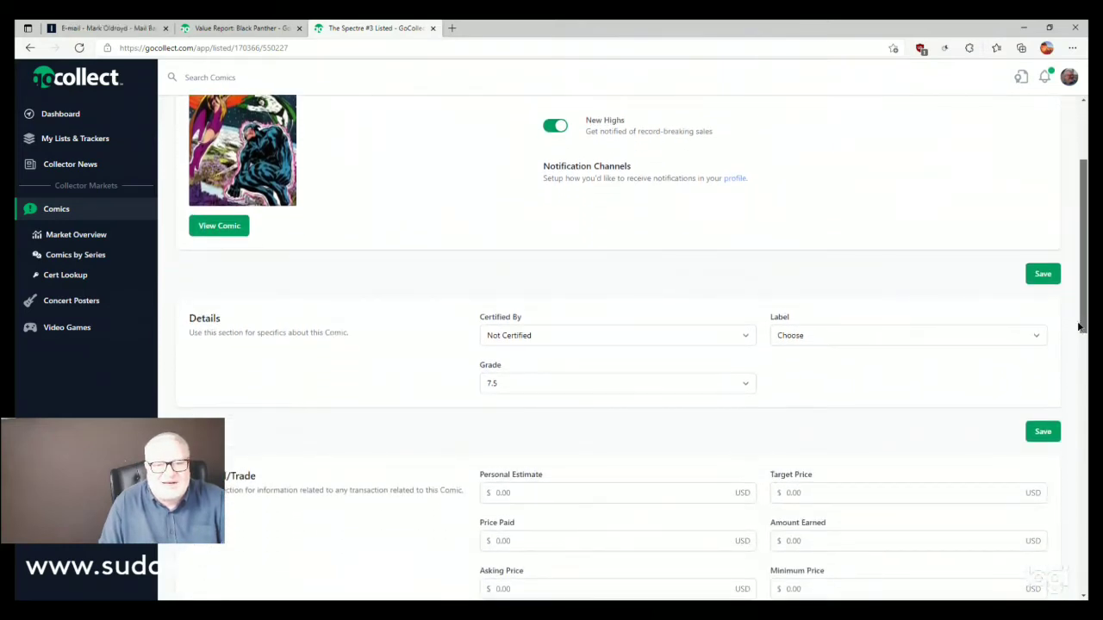
pyautogui.moveTo(1079, 325); pyautogui.dragTo(1081, 333)
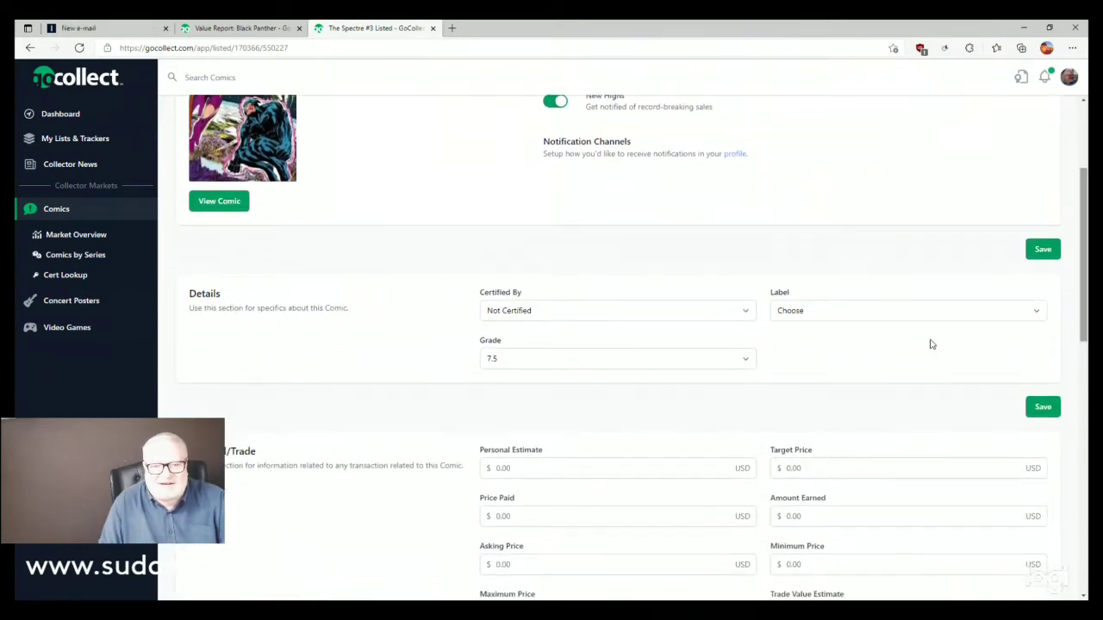
pyautogui.click(746, 360)
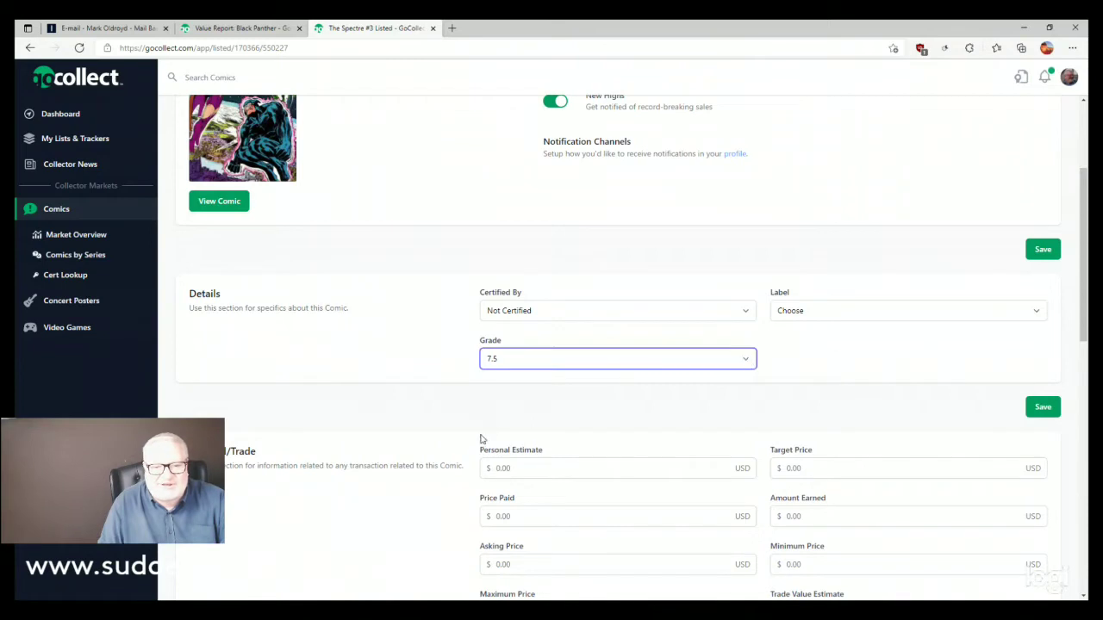
pyautogui.press('Down')
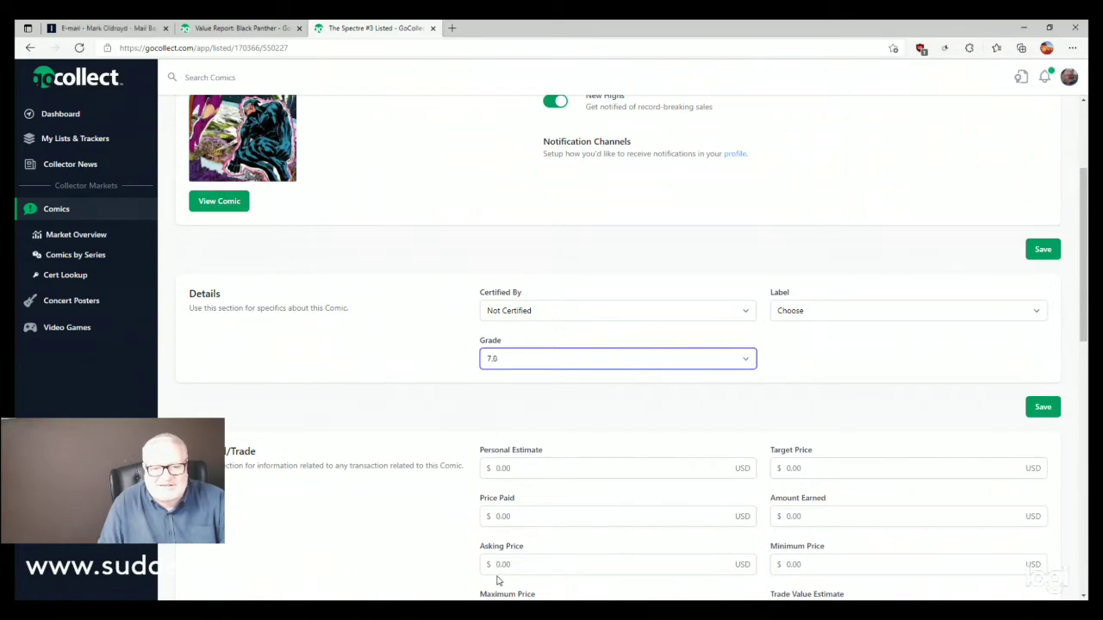
pyautogui.moveTo(1083, 259); pyautogui.dragTo(1083, 352)
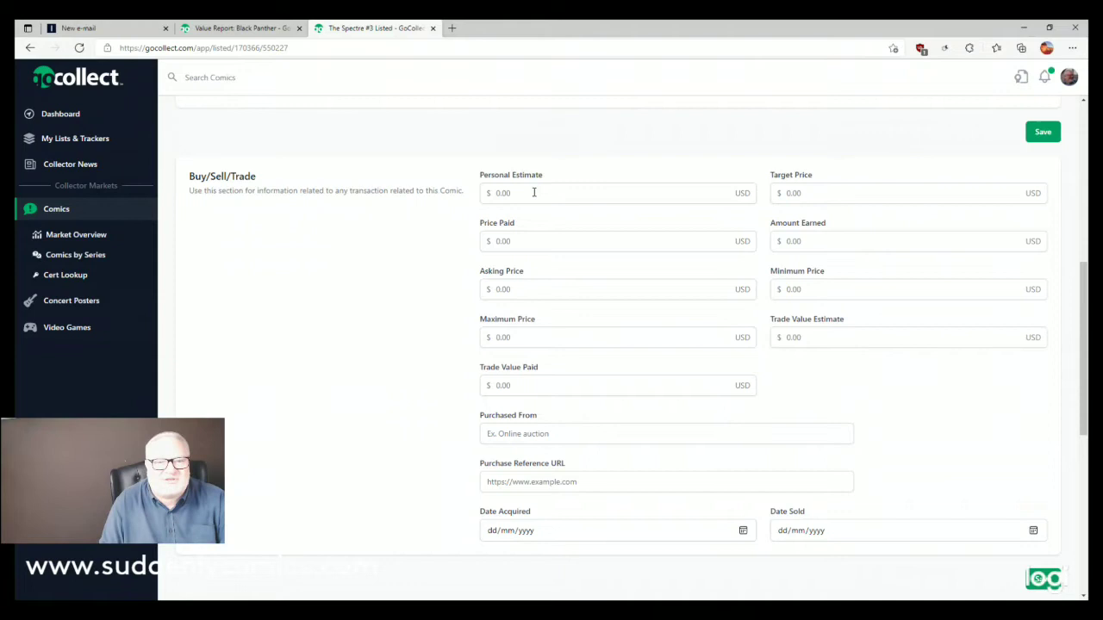
# Enter a $1 price paid and a $30 personal estimate for the copy.
pyautogui.click(534, 240)
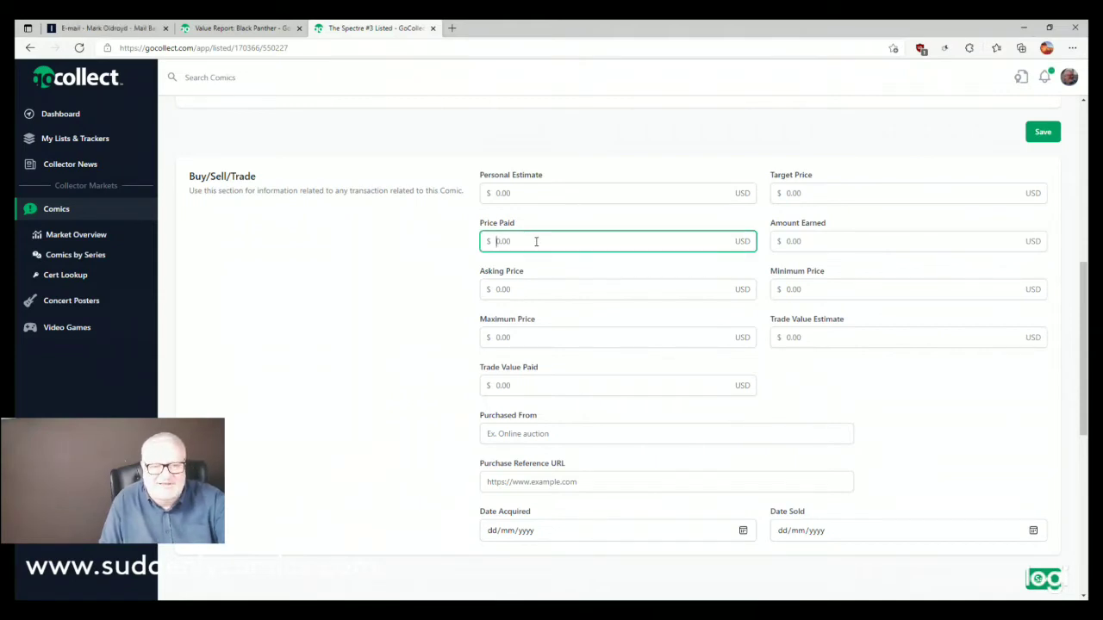
pyautogui.write('1')
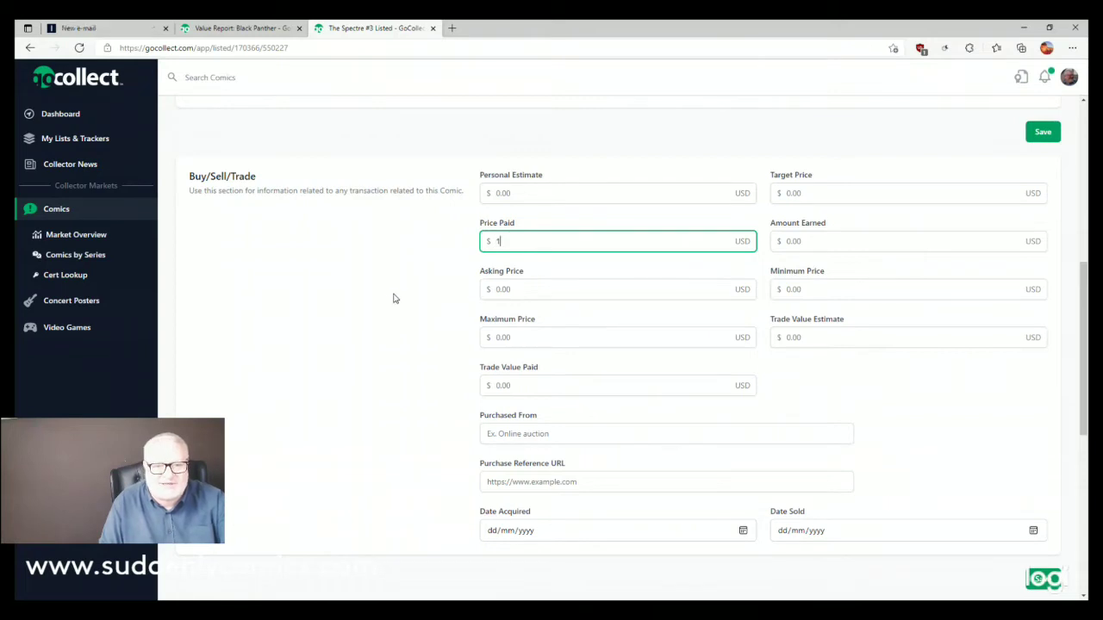
pyautogui.click(393, 298)
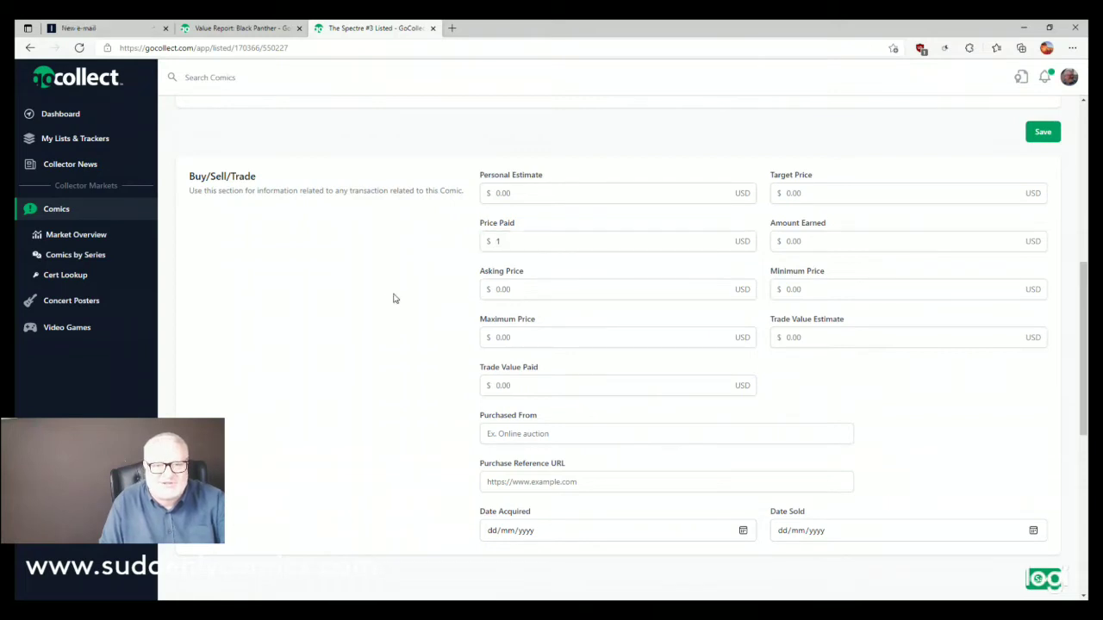
pyautogui.click(520, 198)
pyautogui.write('30')
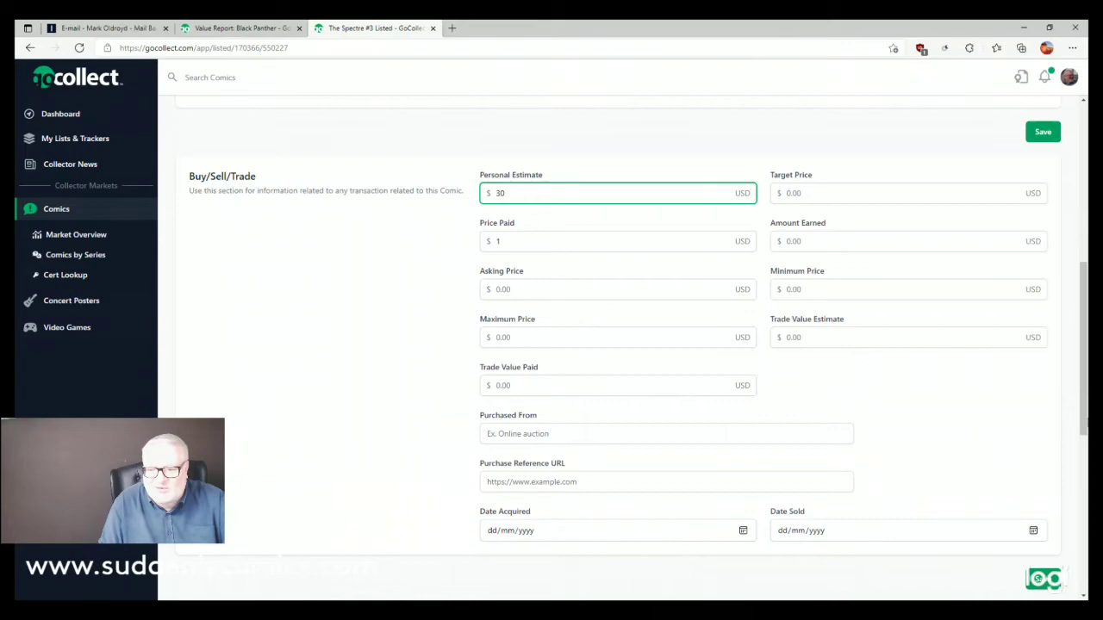
# Save the buy/sell, certification and notification settings, then return to the Spectre list.
pyautogui.moveTo(1083, 413); pyautogui.dragTo(1038, 454)
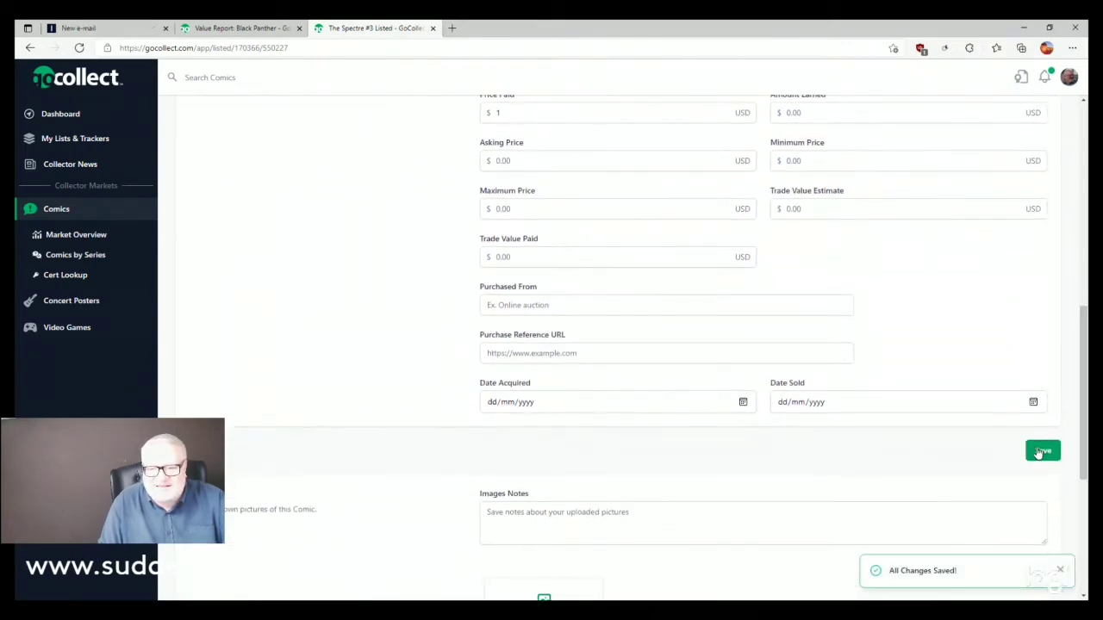
pyautogui.click(1038, 452)
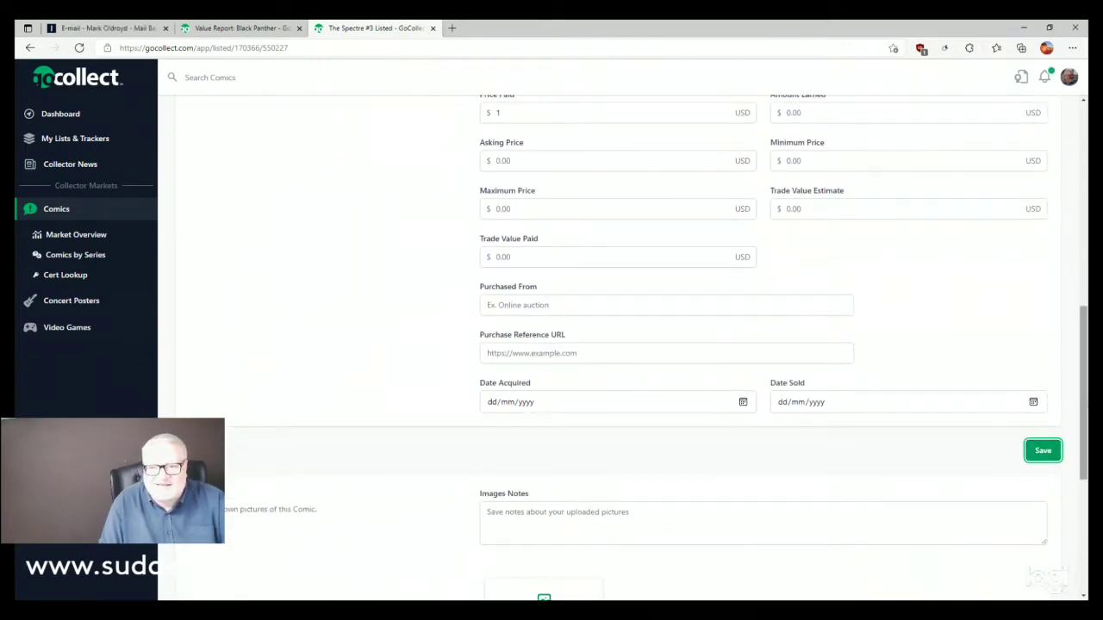
pyautogui.moveTo(1083, 407); pyautogui.dragTo(1082, 230)
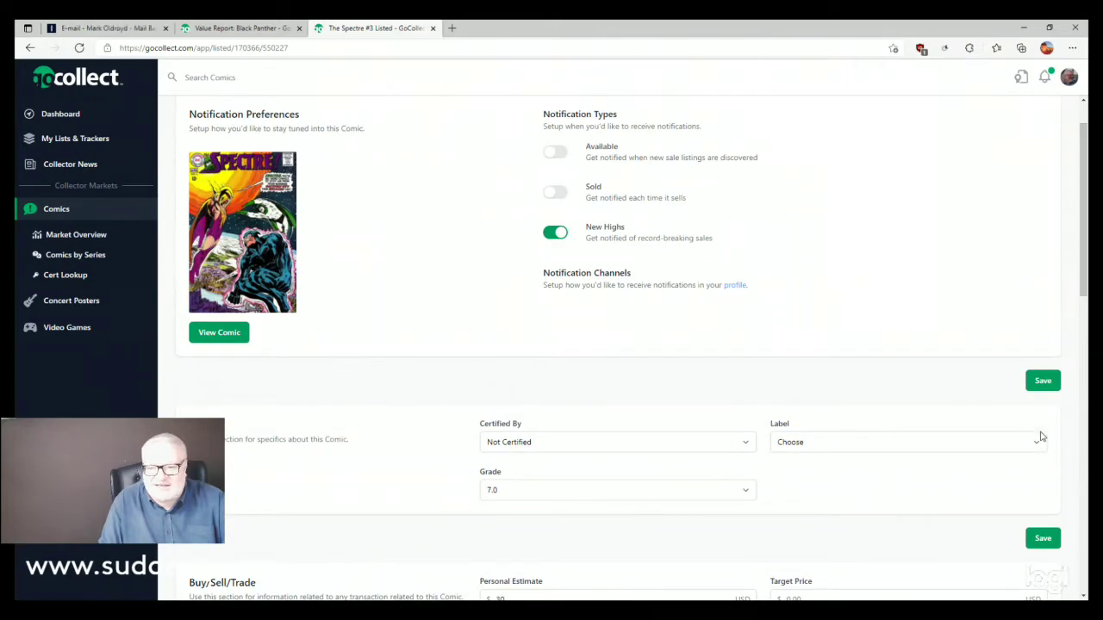
pyautogui.click(1042, 543)
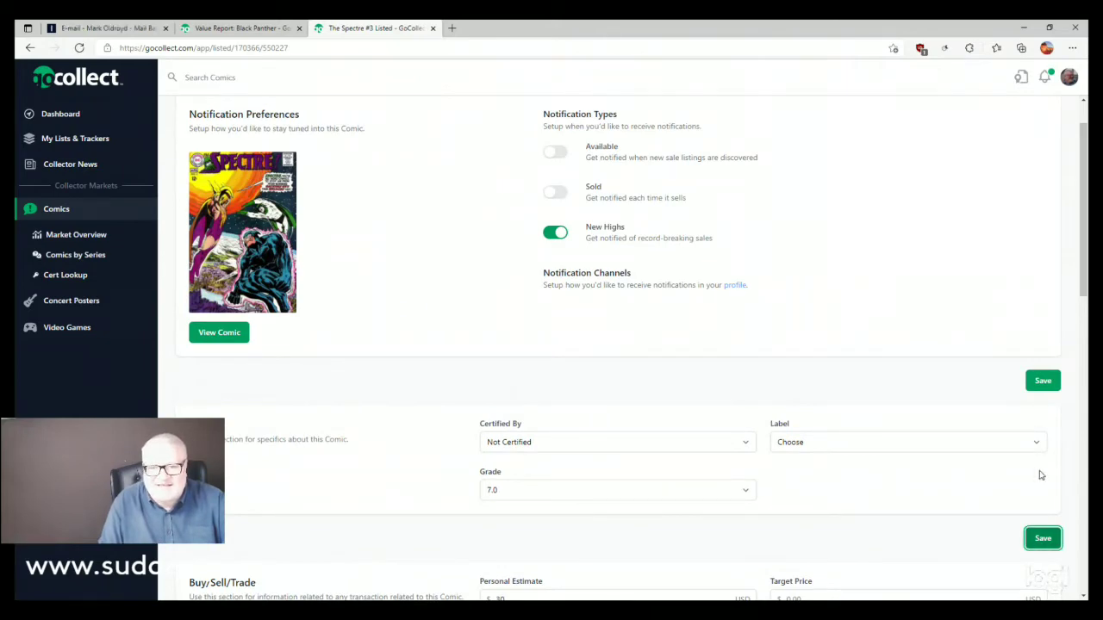
pyautogui.click(1042, 380)
pyautogui.moveTo(1083, 207); pyautogui.dragTo(1077, 596)
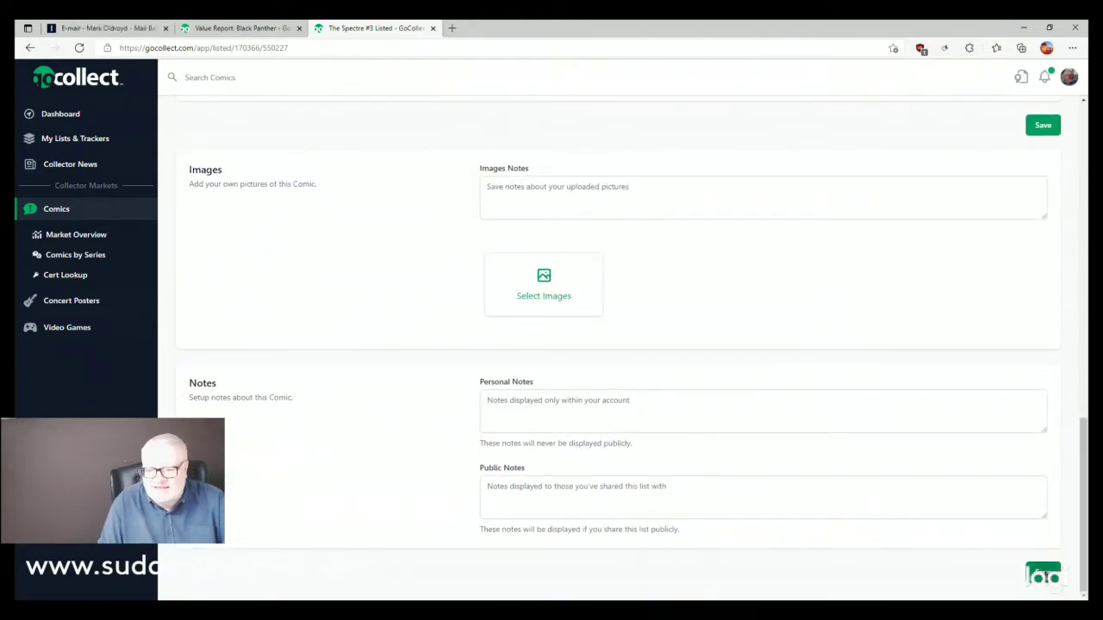
pyautogui.click(1045, 577)
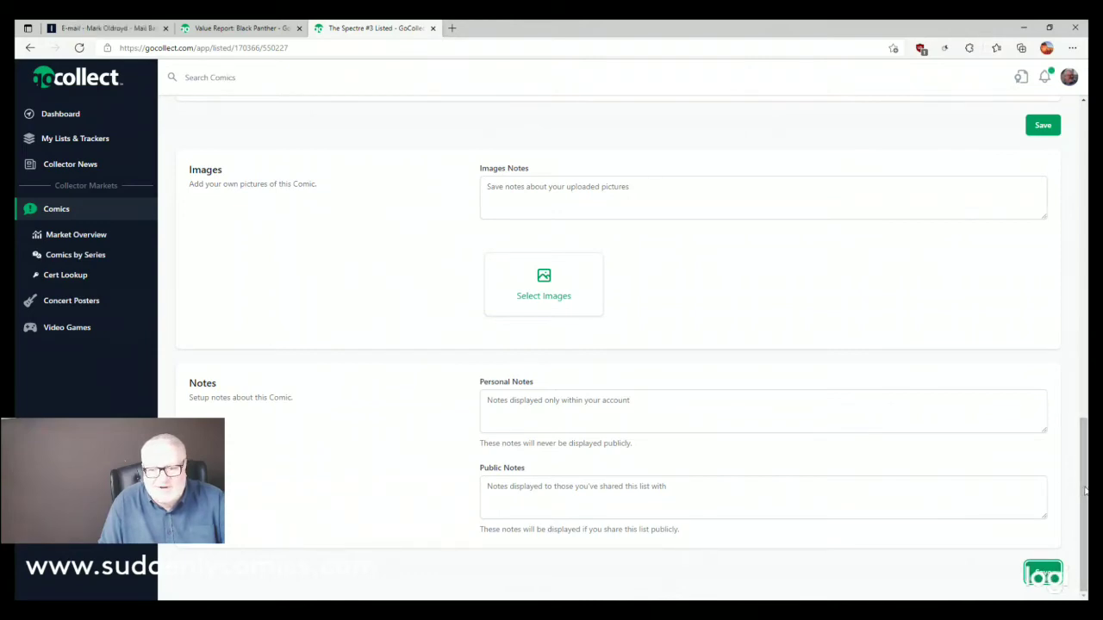
pyautogui.moveTo(1084, 491); pyautogui.dragTo(1084, 172)
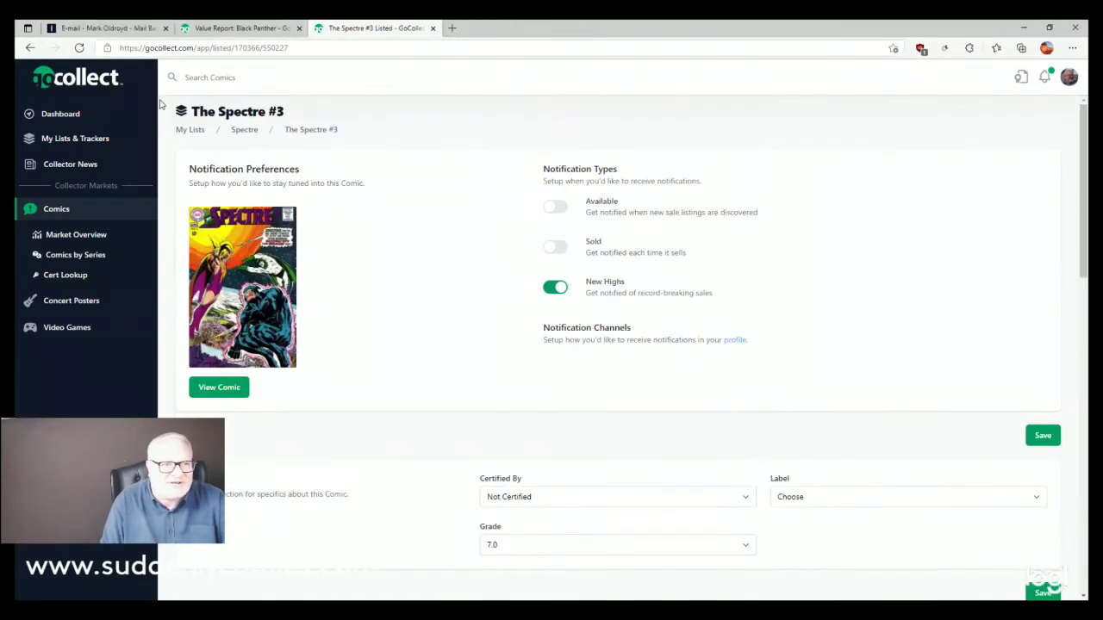
pyautogui.click(246, 130)
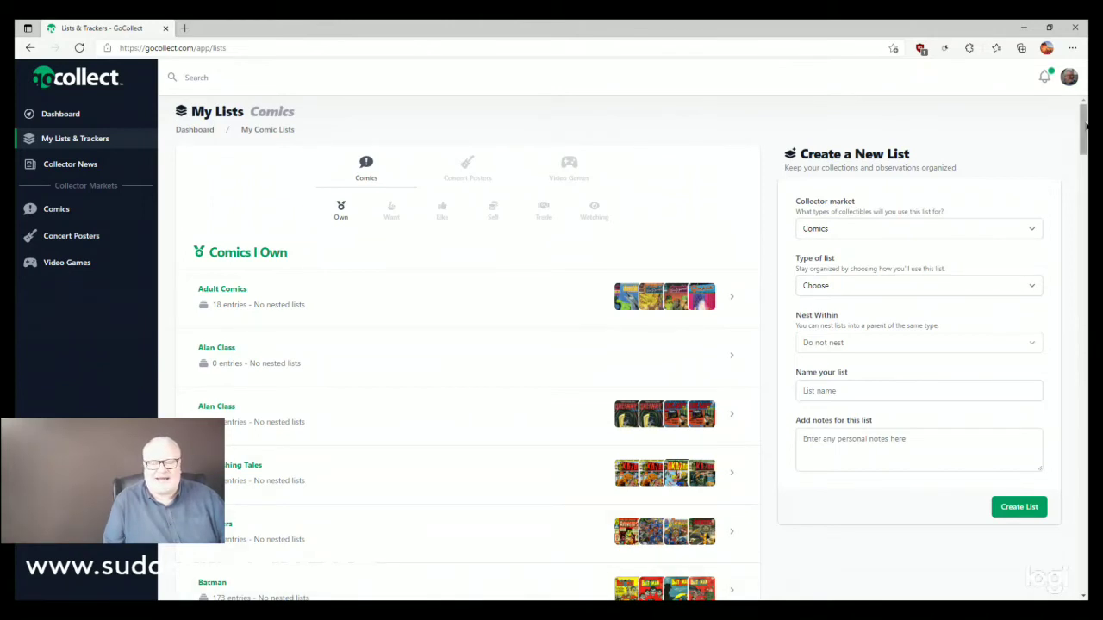
# Scroll down the Comics I Own lists and open the Conan list.
pyautogui.scroll(-3, 1086, 126)
pyautogui.scroll(-2, 1086, 146)
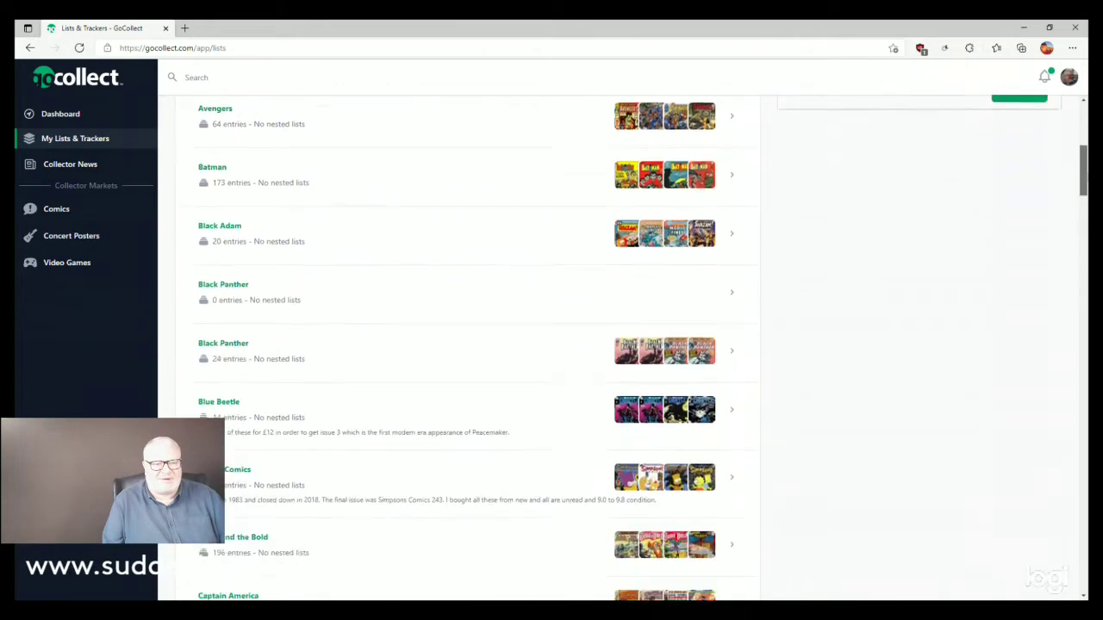
pyautogui.scroll(-2, 1086, 159)
pyautogui.scroll(-2, 1087, 172)
pyautogui.scroll(-2, 1086, 200)
pyautogui.scroll(-2, 1087, 200)
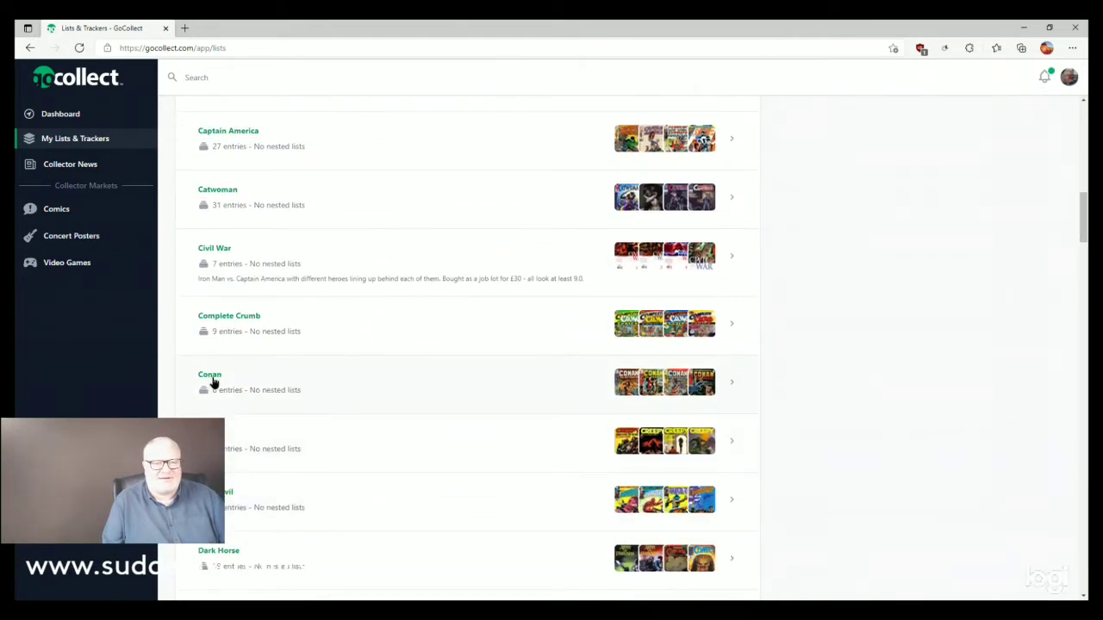
pyautogui.click(214, 381)
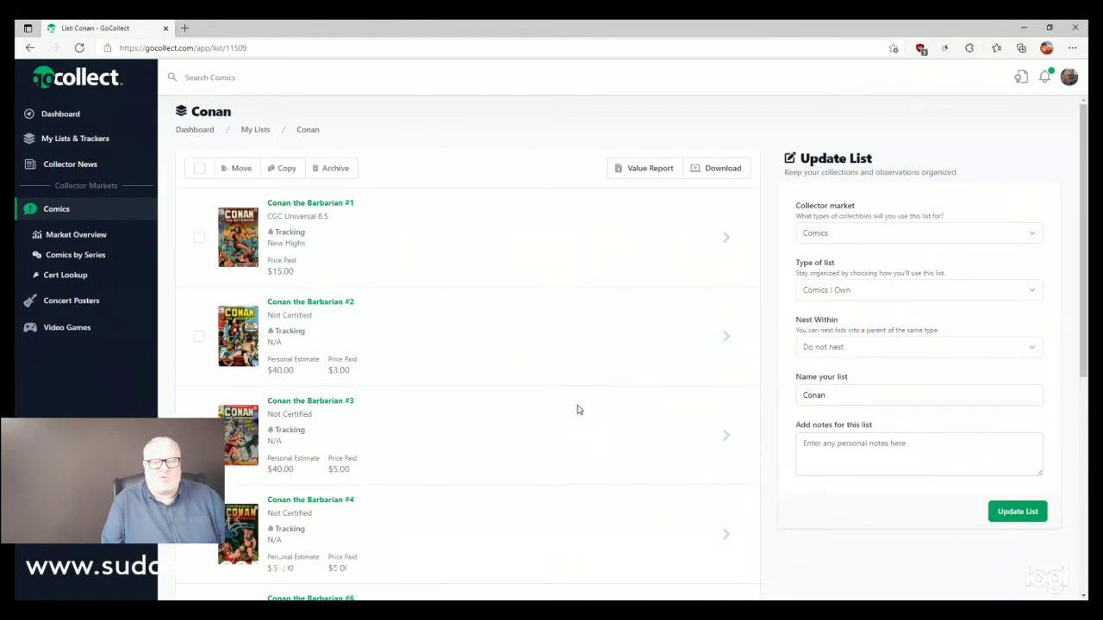
# Download the Conan list's data and open its Value Report ($647 total, $106 paid).
pyautogui.click(722, 171)
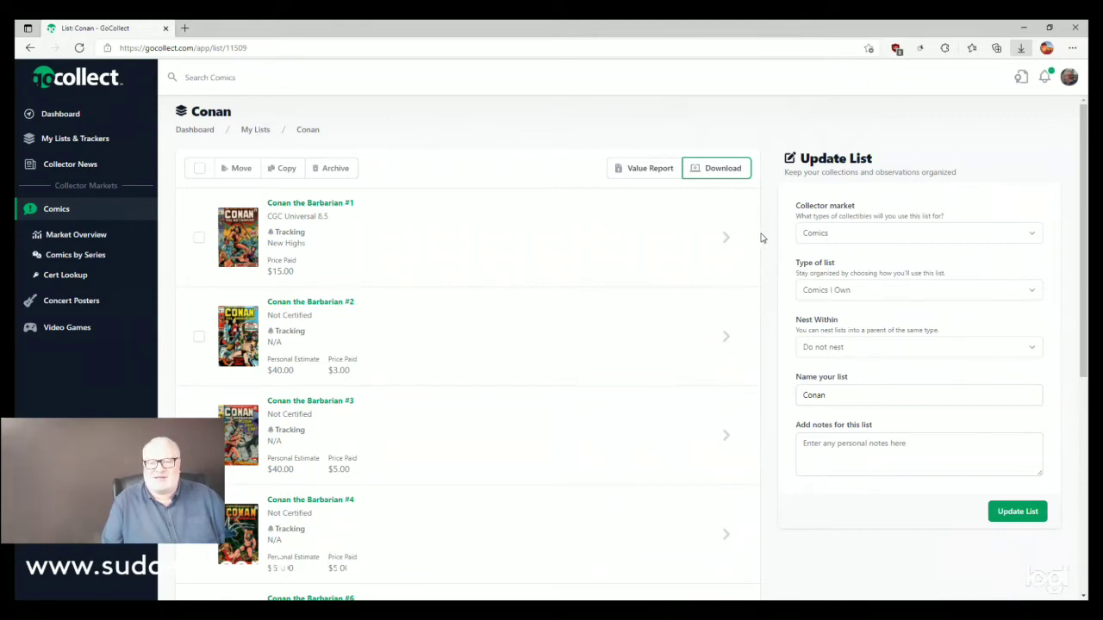
pyautogui.click(643, 169)
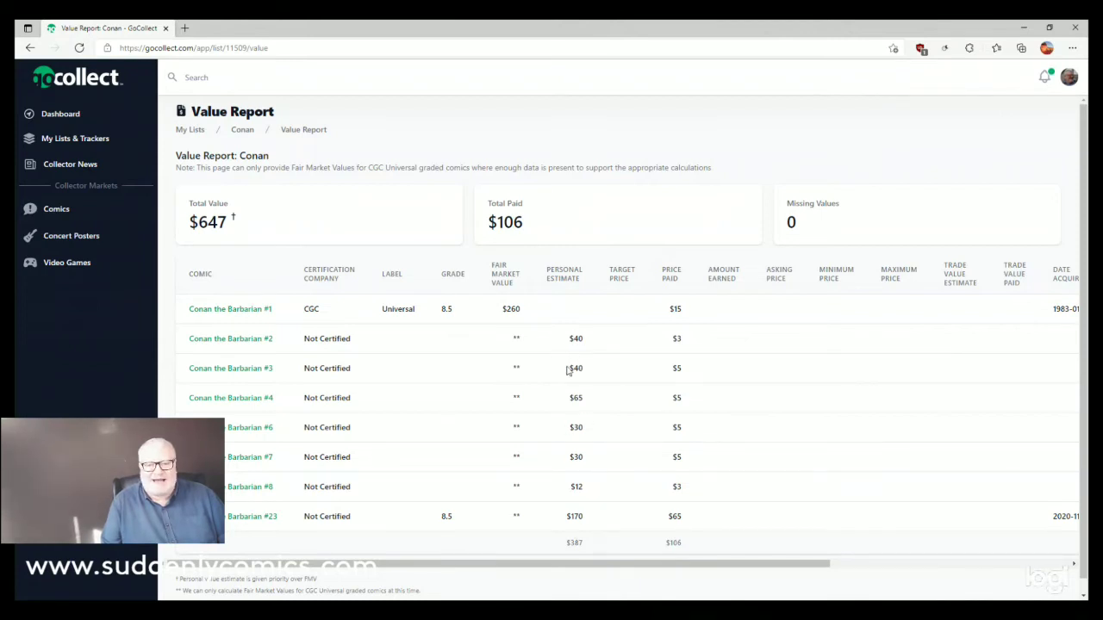
# Preview Conan the Barbarian #1 in a new tab, close it, and return to the Conan list.
pyautogui.click(225, 310)
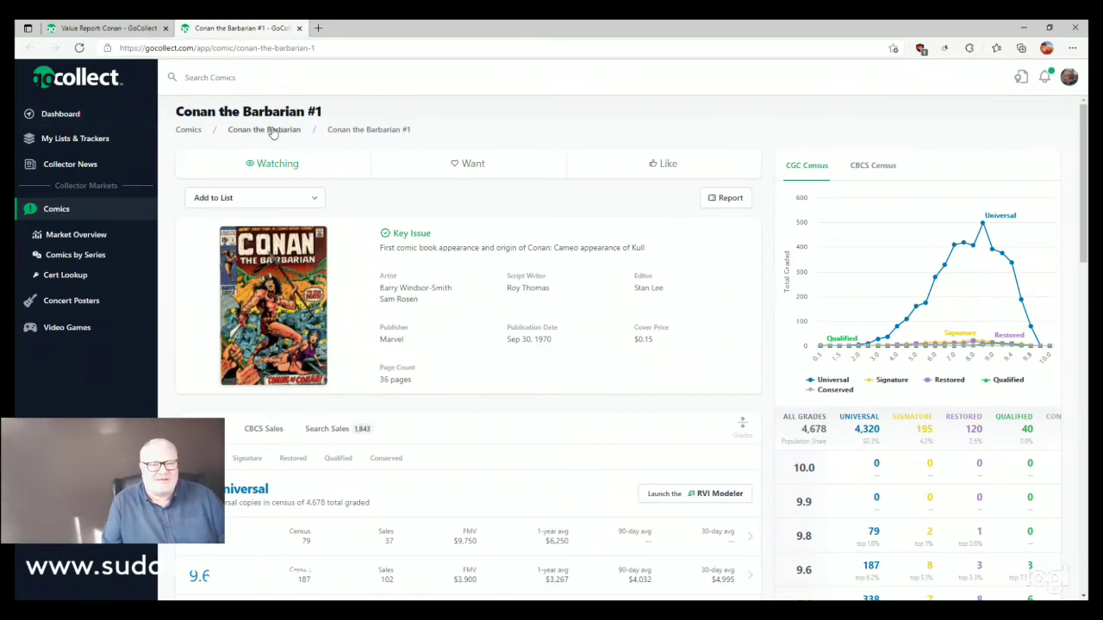
pyautogui.click(300, 28)
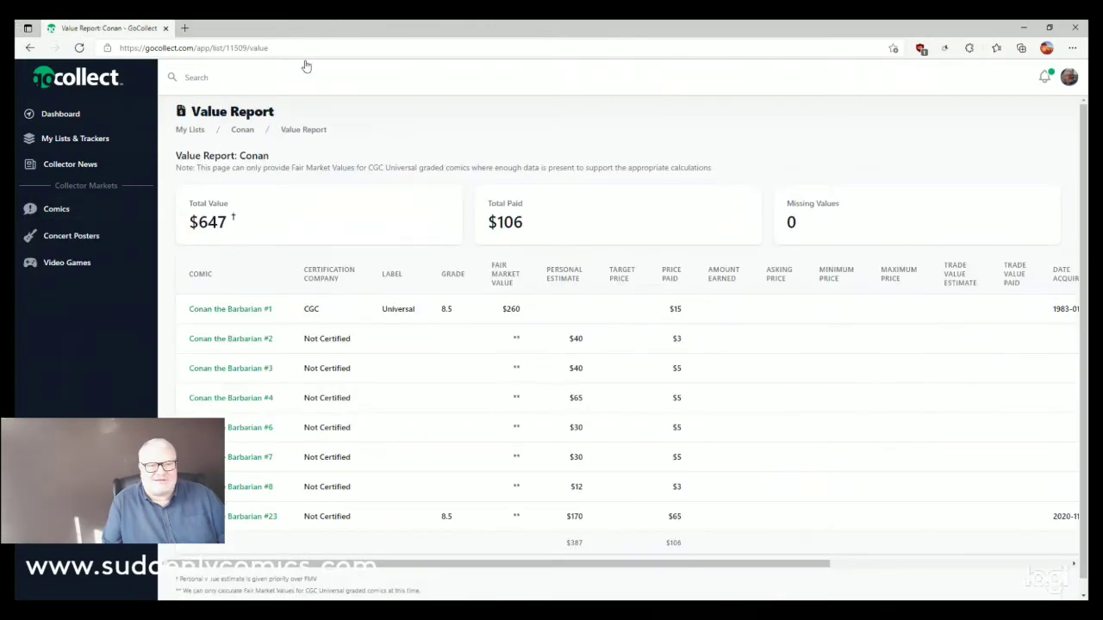
pyautogui.click(245, 129)
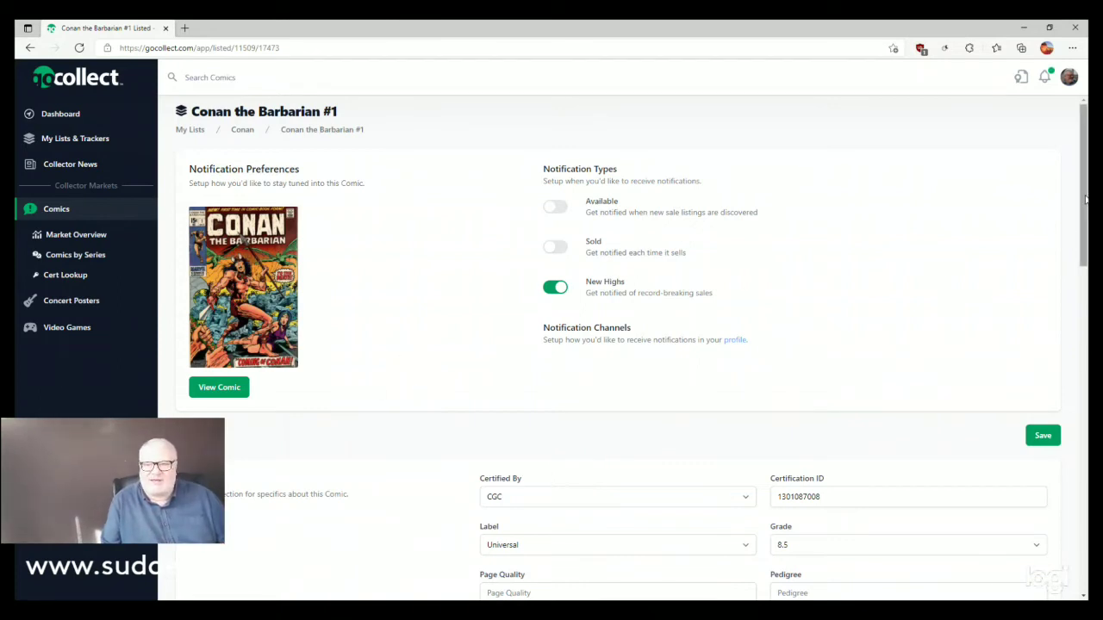
pyautogui.scroll(-3, 206, 327)
pyautogui.scroll(-1, 911, 229)
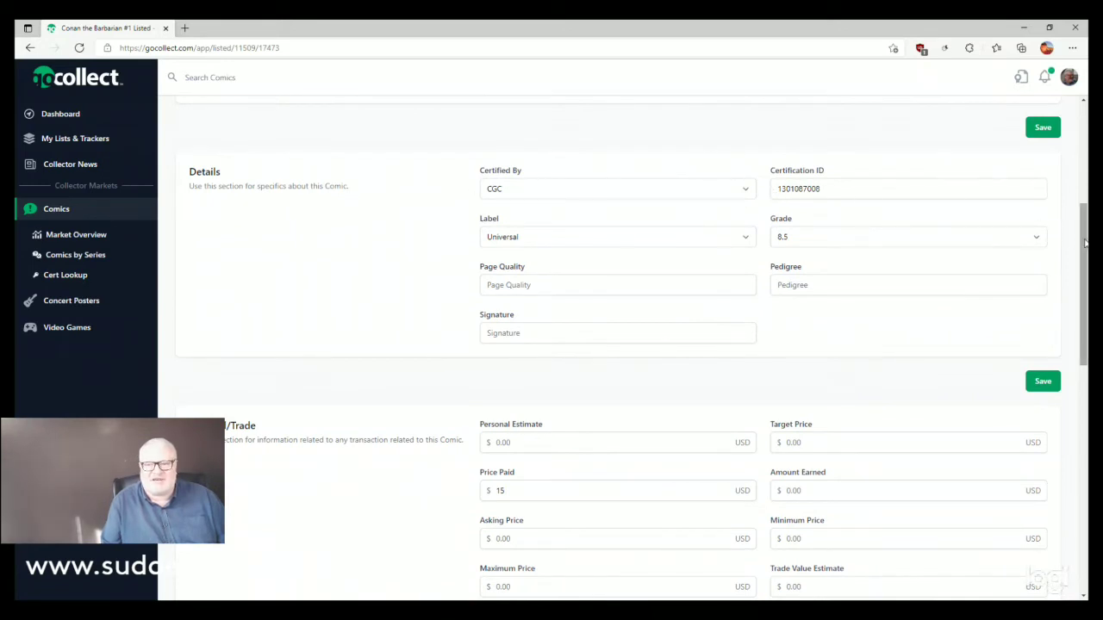
pyautogui.scroll(-3, 582, 253)
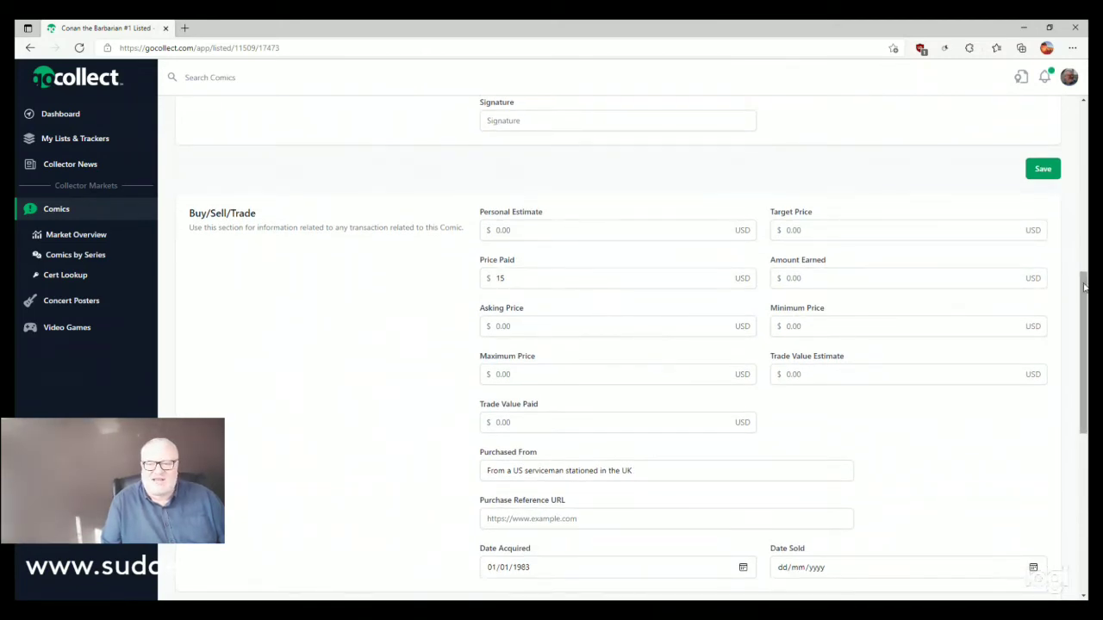
pyautogui.moveTo(1084, 289)
pyautogui.mouseDown()
pyautogui.moveTo(1078, 460)
pyautogui.moveTo(1085, 97)
pyautogui.mouseUp()
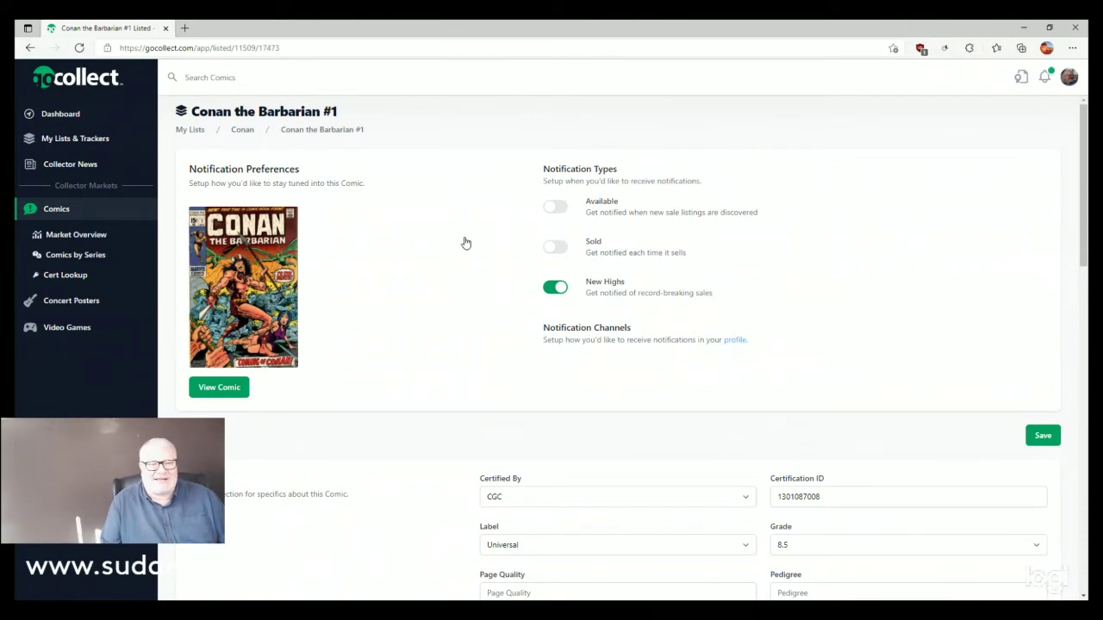
pyautogui.click(228, 389)
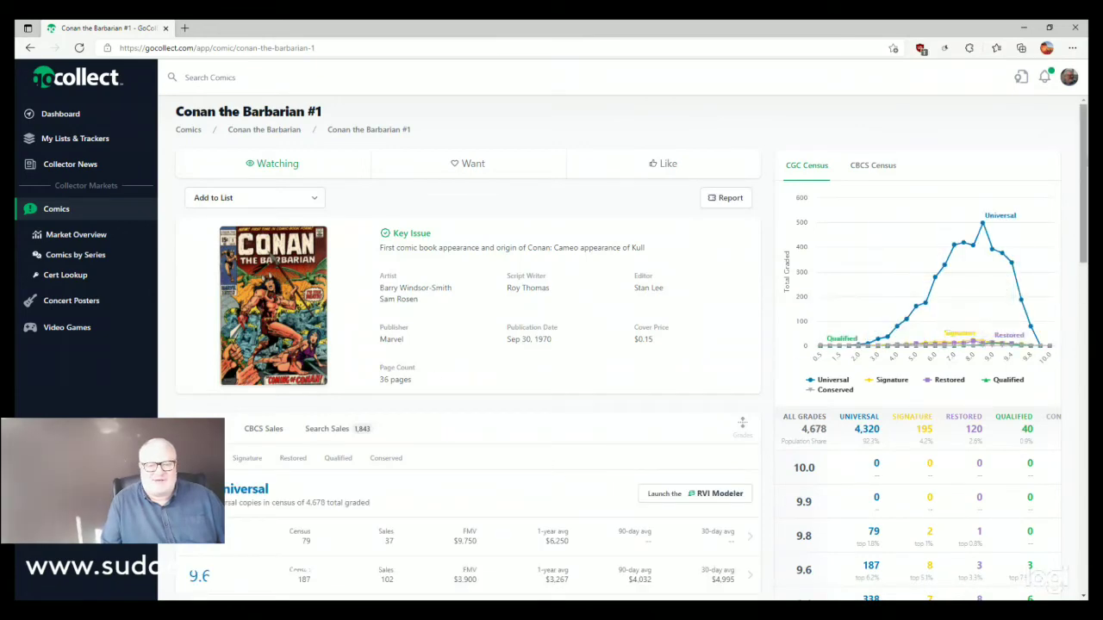
# Scroll Conan the Barbarian #1's page to the CGC sales table showing 8.5 at $975 from 192 sales.
pyautogui.scroll(-1, 1087, 272)
pyautogui.scroll(-3, 1087, 273)
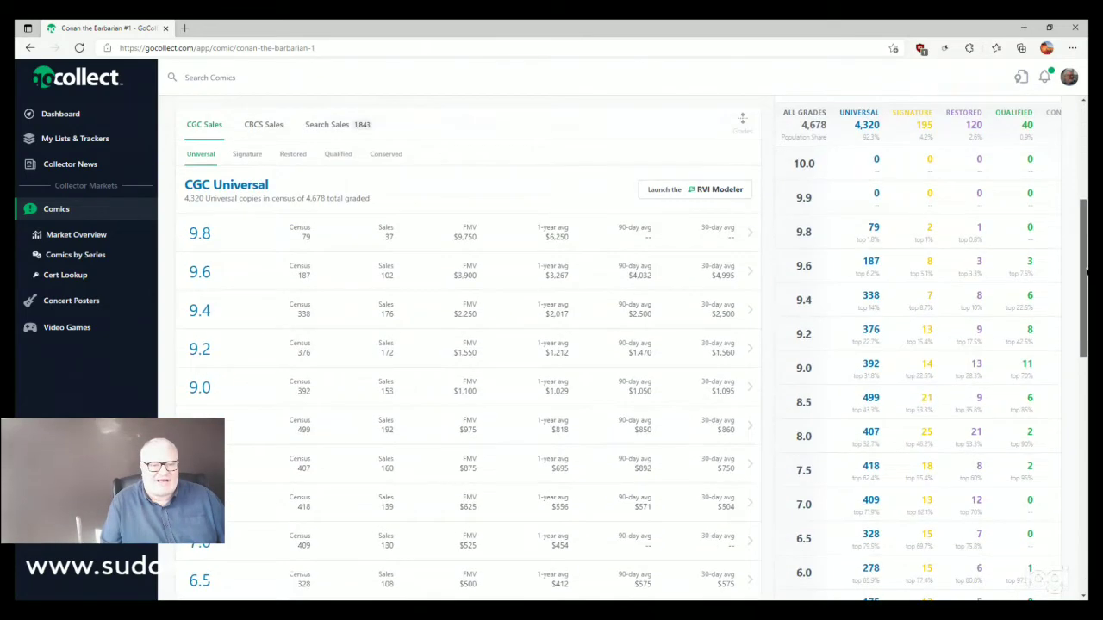
pyautogui.scroll(-2, 1088, 273)
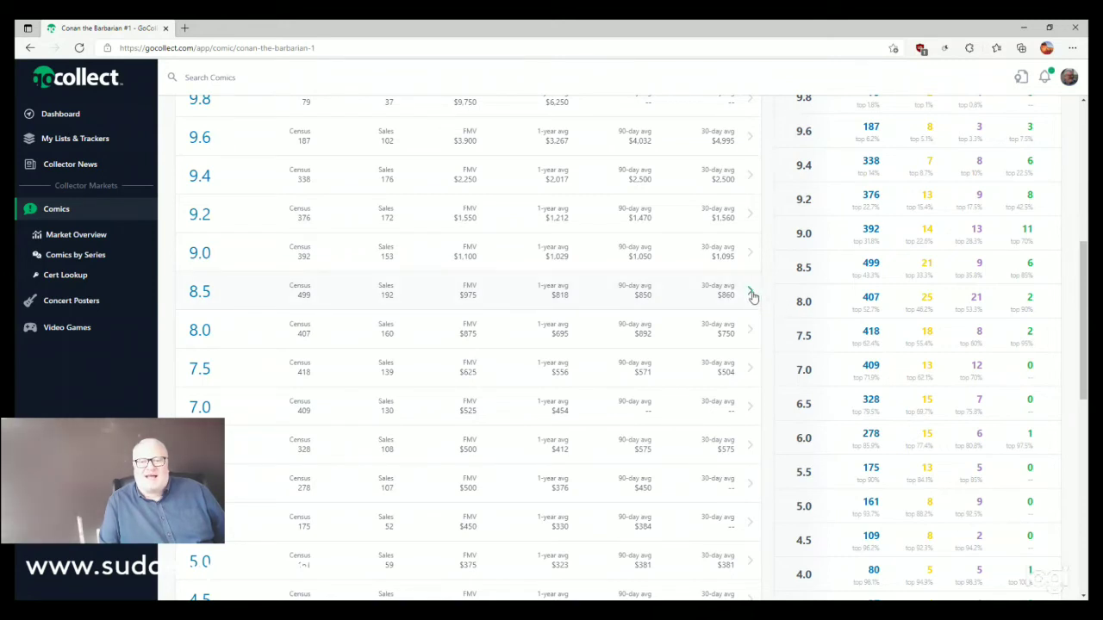
# Expand the 8.5 grade row to view its lifetime sales trend, then return to the page top.
pyautogui.click(751, 295)
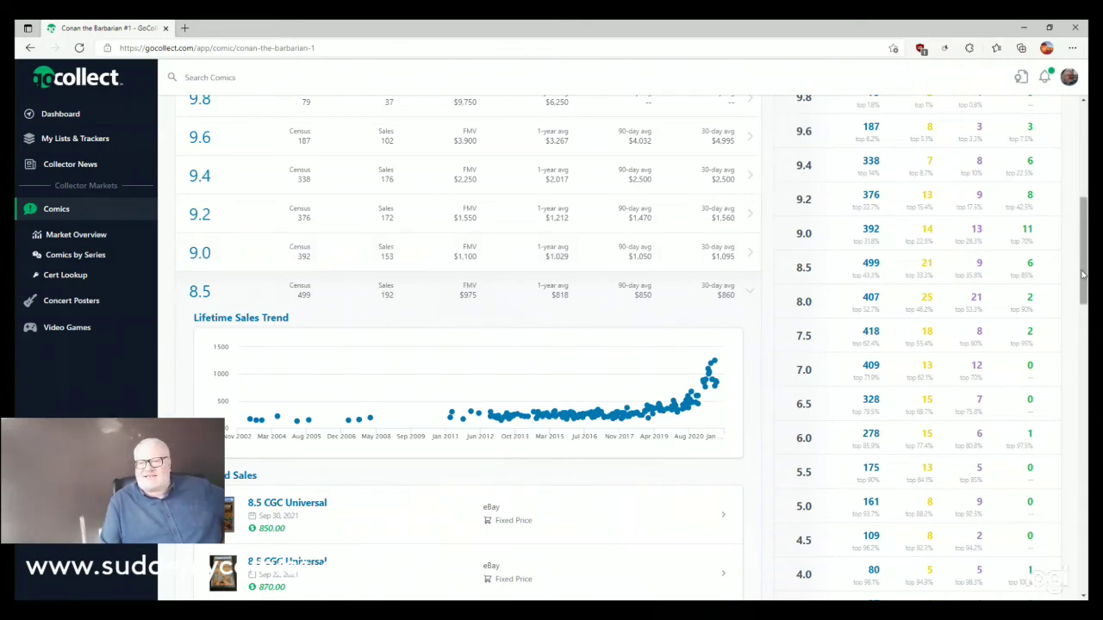
pyautogui.scroll(5, 1082, 258)
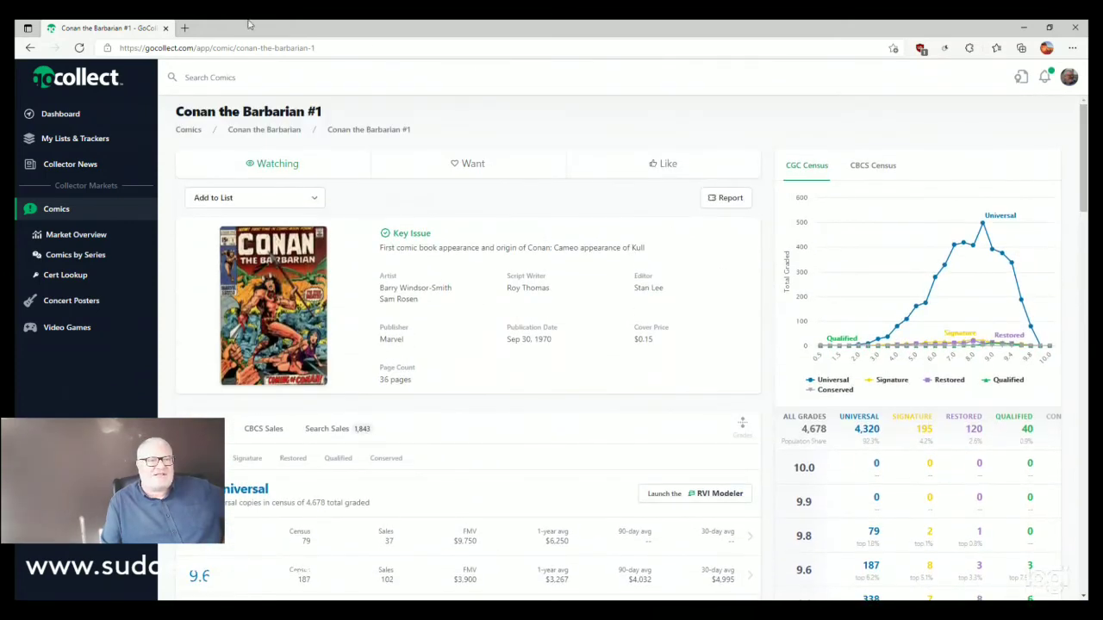
# Go back to #1's list entry, check the Conan value report at $647, and return to the Conan list.
pyautogui.click(30, 49)
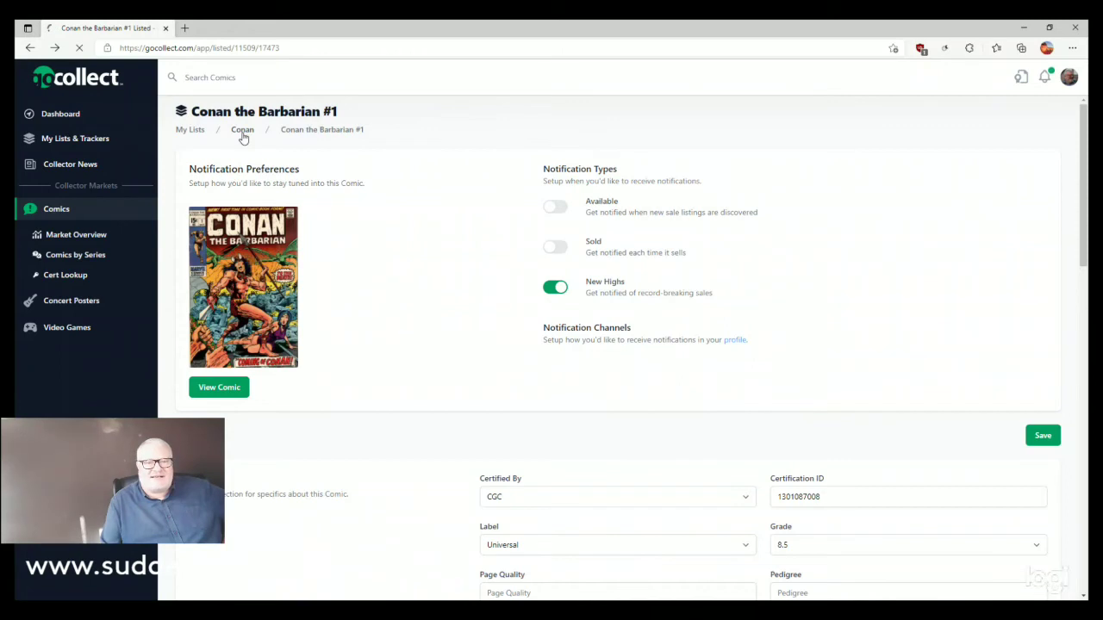
pyautogui.click(659, 170)
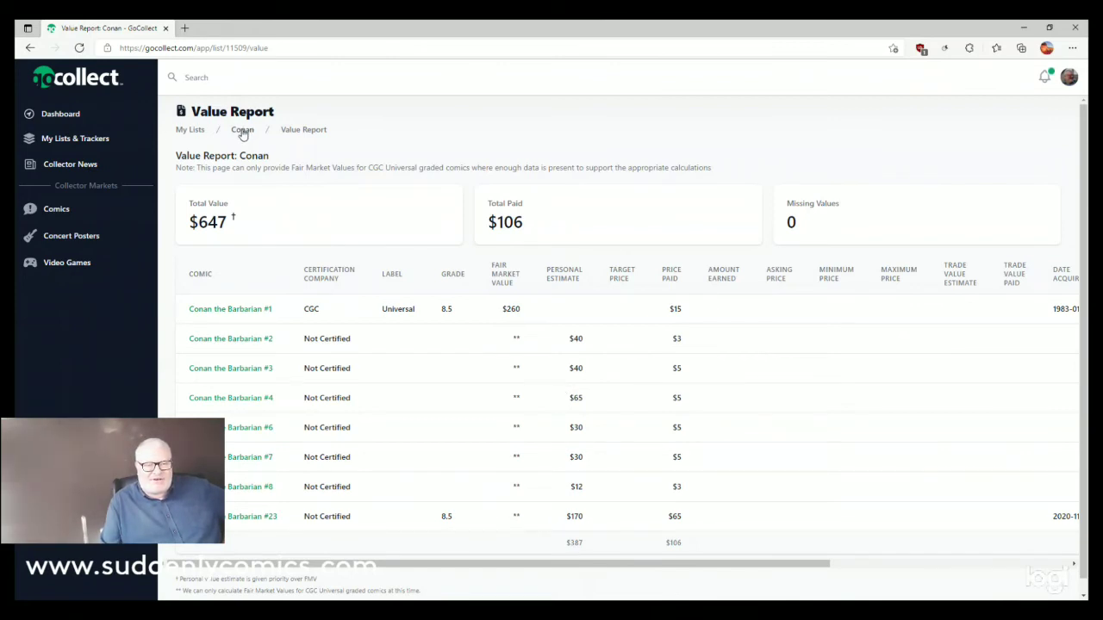
pyautogui.click(242, 130)
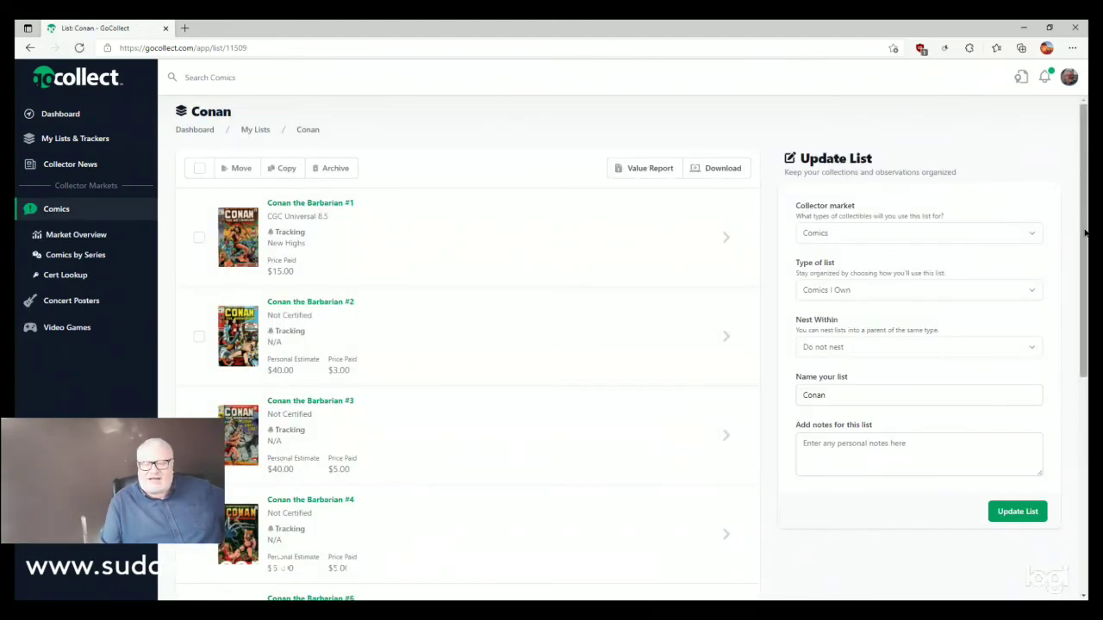
pyautogui.moveTo(1084, 255); pyautogui.dragTo(1081, 484)
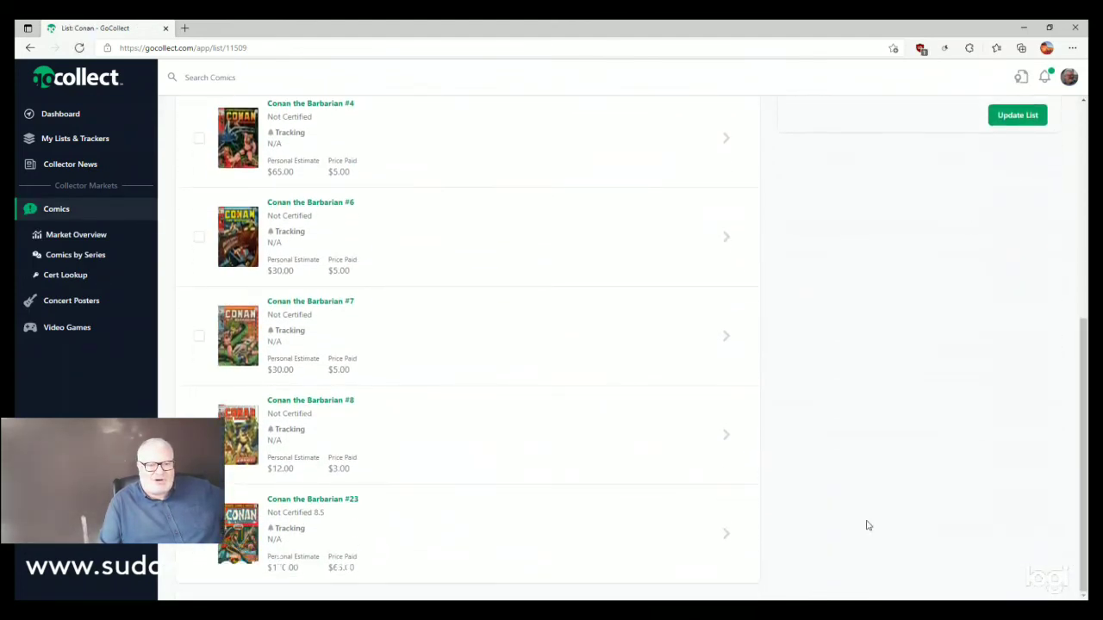
pyautogui.click(311, 503)
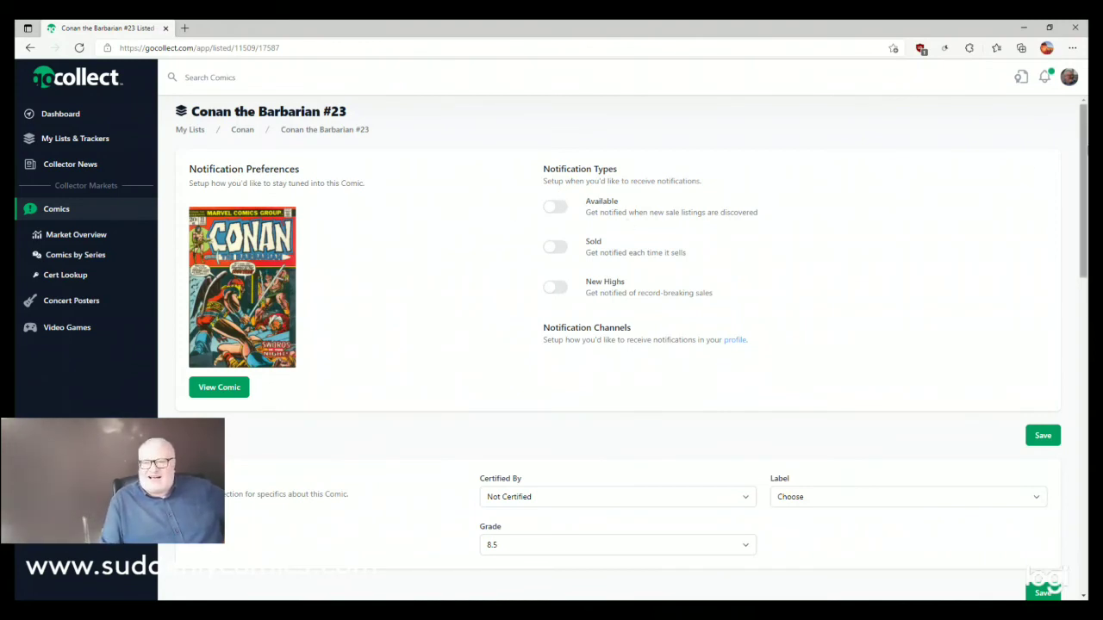
pyautogui.moveTo(1083, 170); pyautogui.dragTo(1083, 200)
pyautogui.scroll(-1, 480, 216)
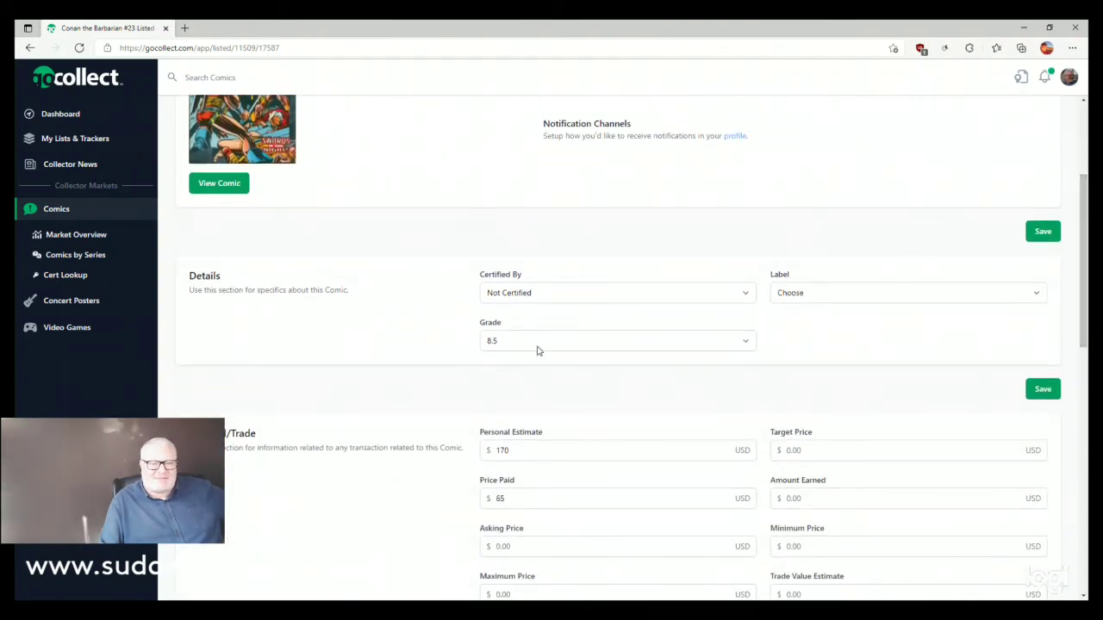
pyautogui.moveTo(1083, 233); pyautogui.dragTo(1084, 241)
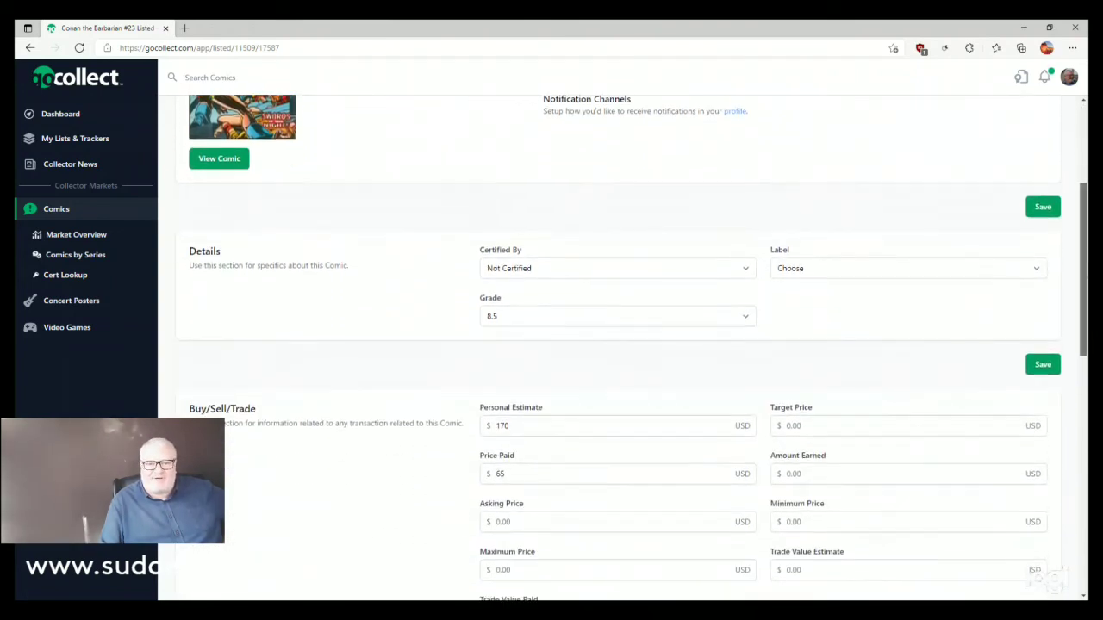
pyautogui.scroll(-2, 727, 294)
pyautogui.scroll(-1, 728, 293)
pyautogui.scroll(1, 728, 294)
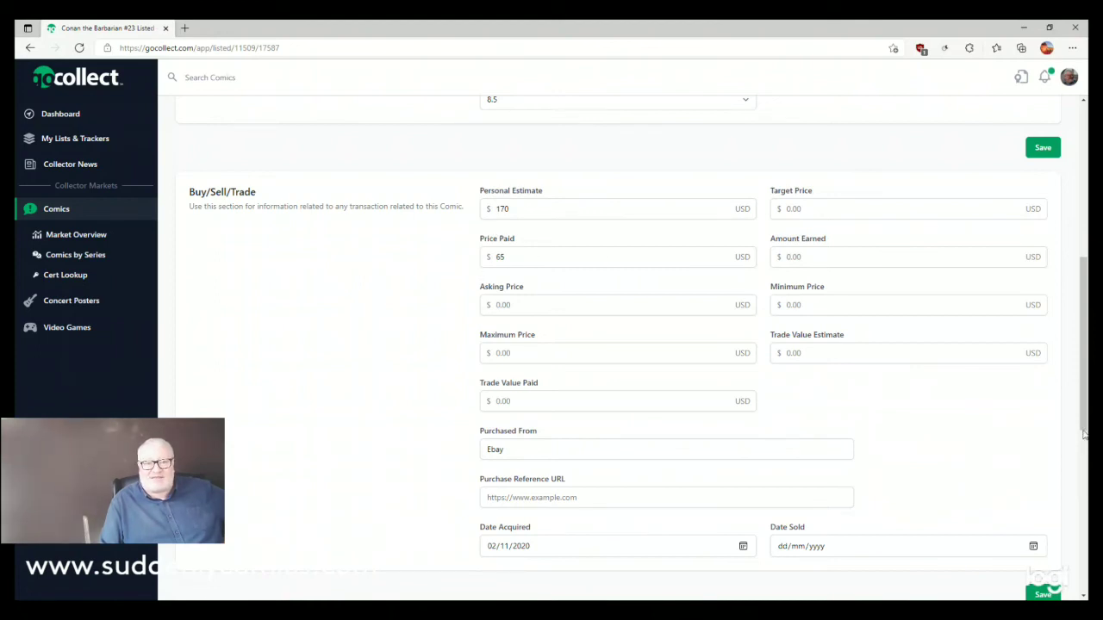
pyautogui.scroll(-1, 1084, 435)
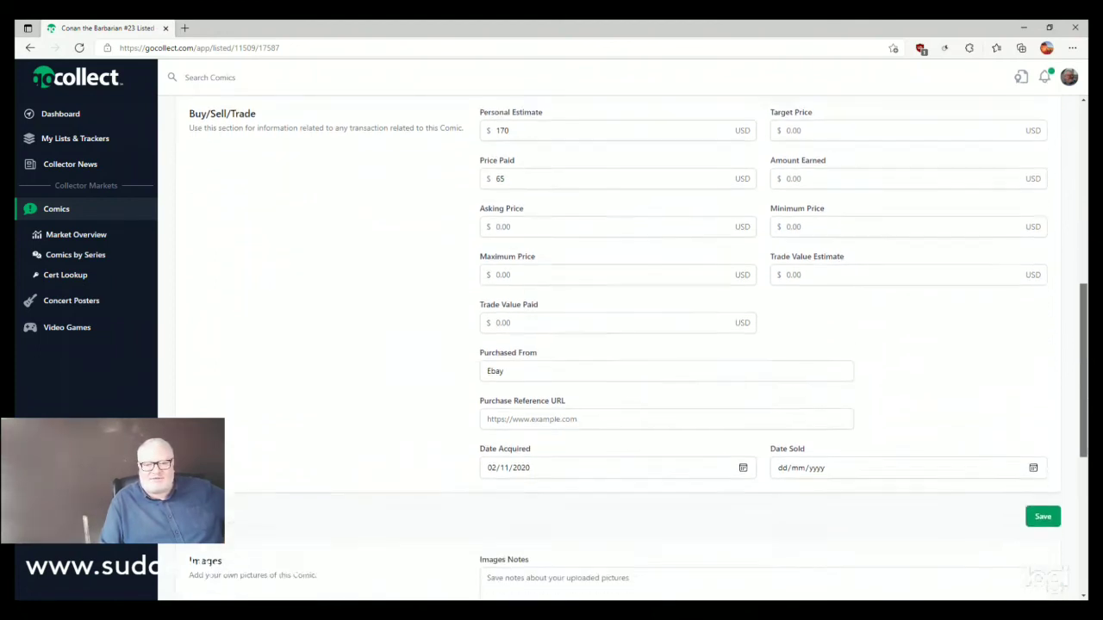
pyautogui.scroll(-2, 546, 431)
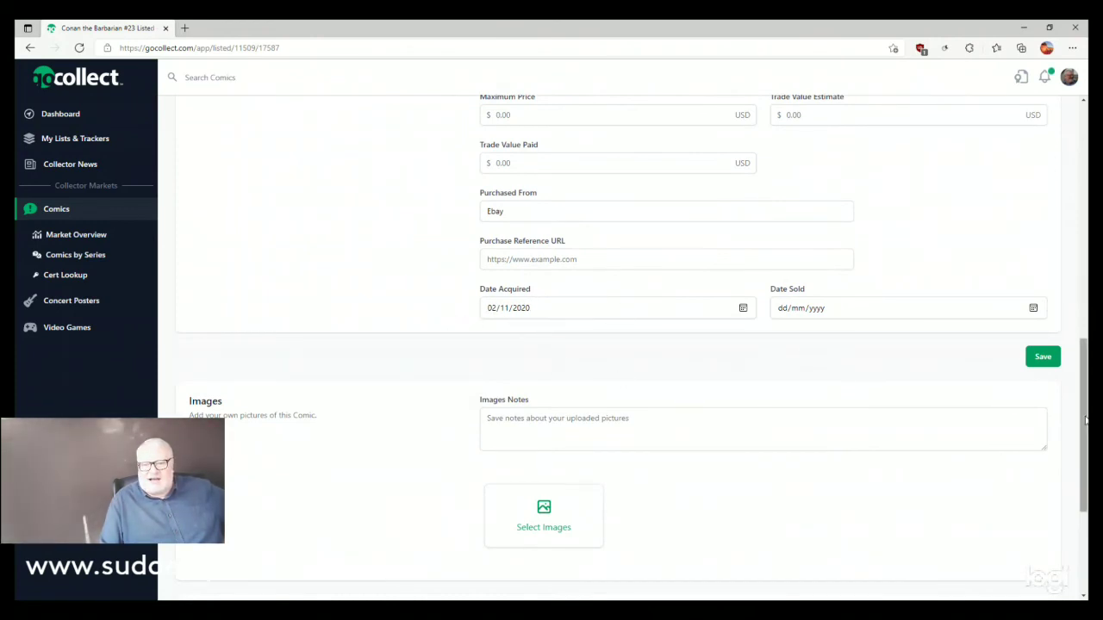
pyautogui.moveTo(1086, 420); pyautogui.dragTo(1085, 182)
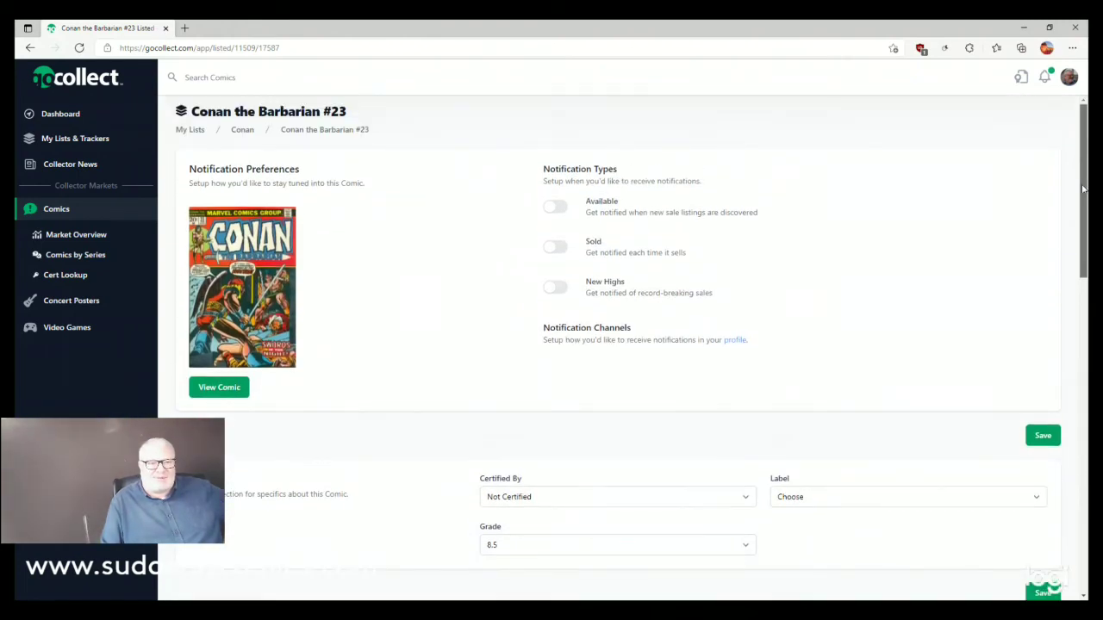
# Open Conan the Barbarian #23's market page and scroll to its CGC Universal grade table with 8.5 at $350.
pyautogui.click(227, 392)
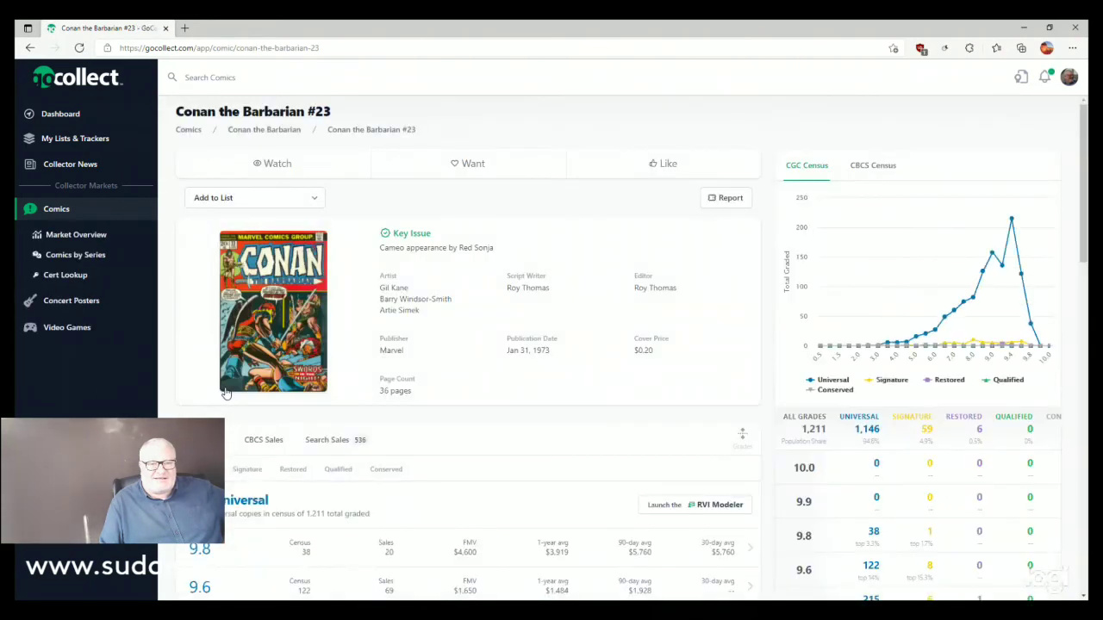
pyautogui.moveTo(996, 253)
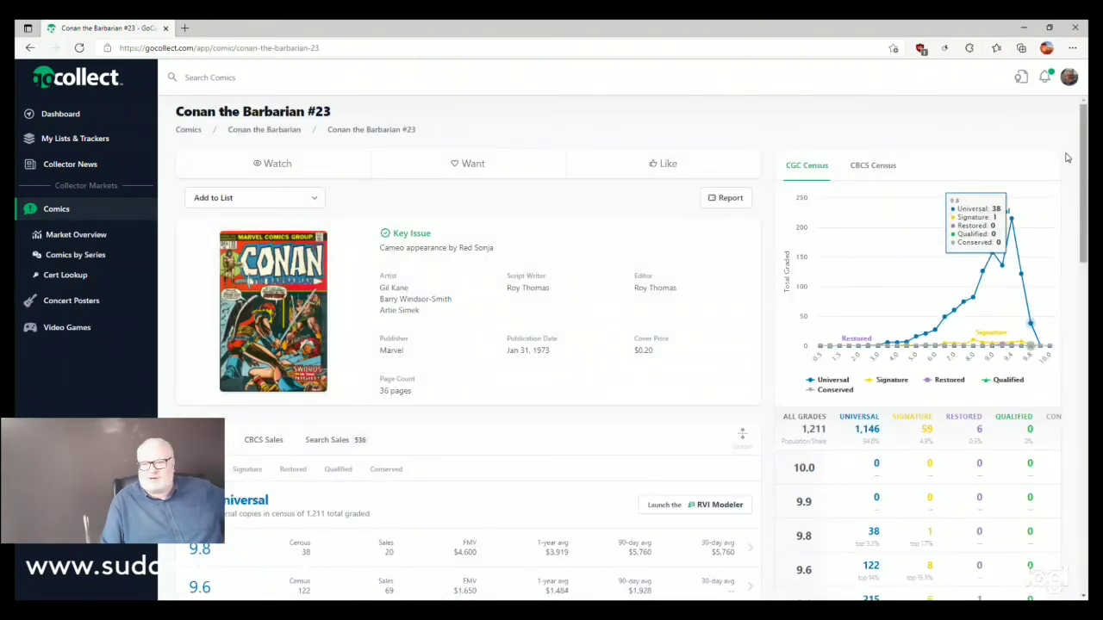
pyautogui.moveTo(1084, 146); pyautogui.dragTo(1063, 277)
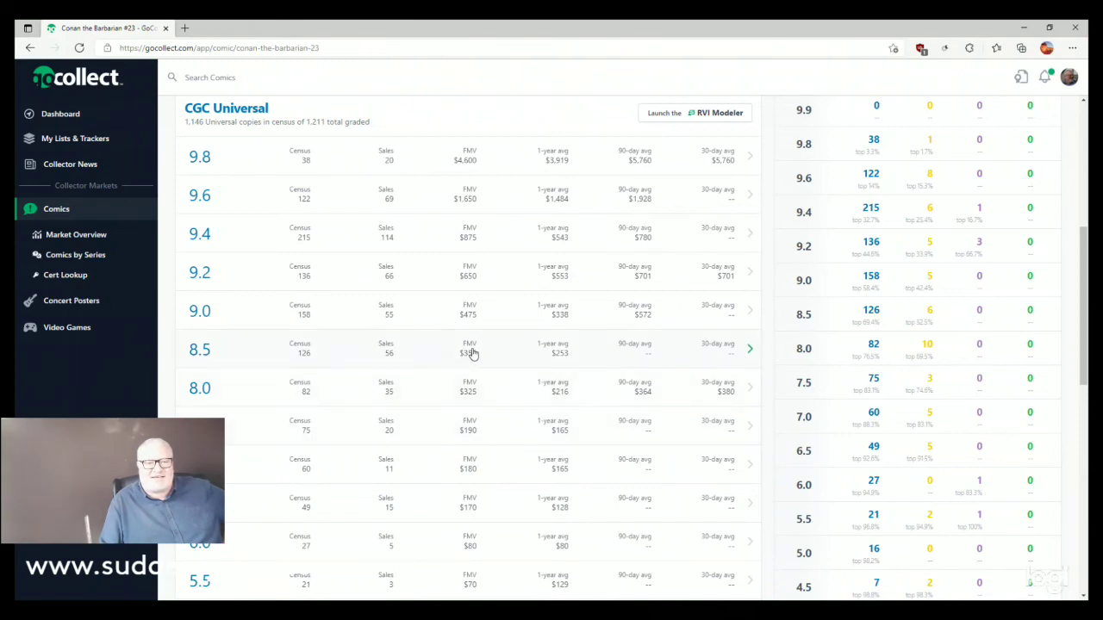
pyautogui.click(750, 352)
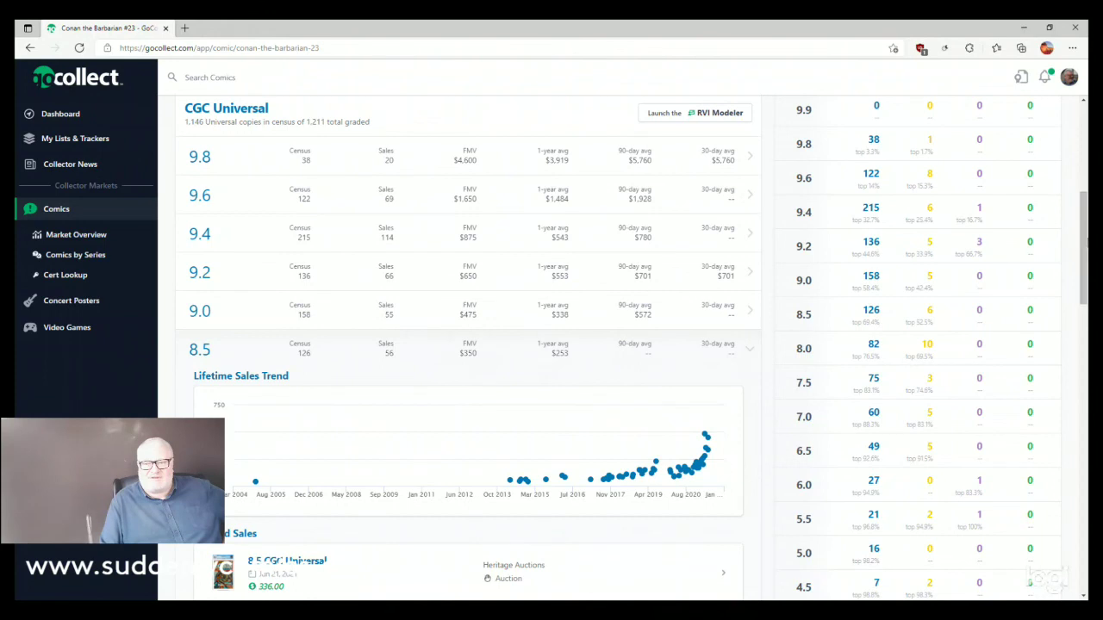
pyautogui.scroll(-2, 1085, 243)
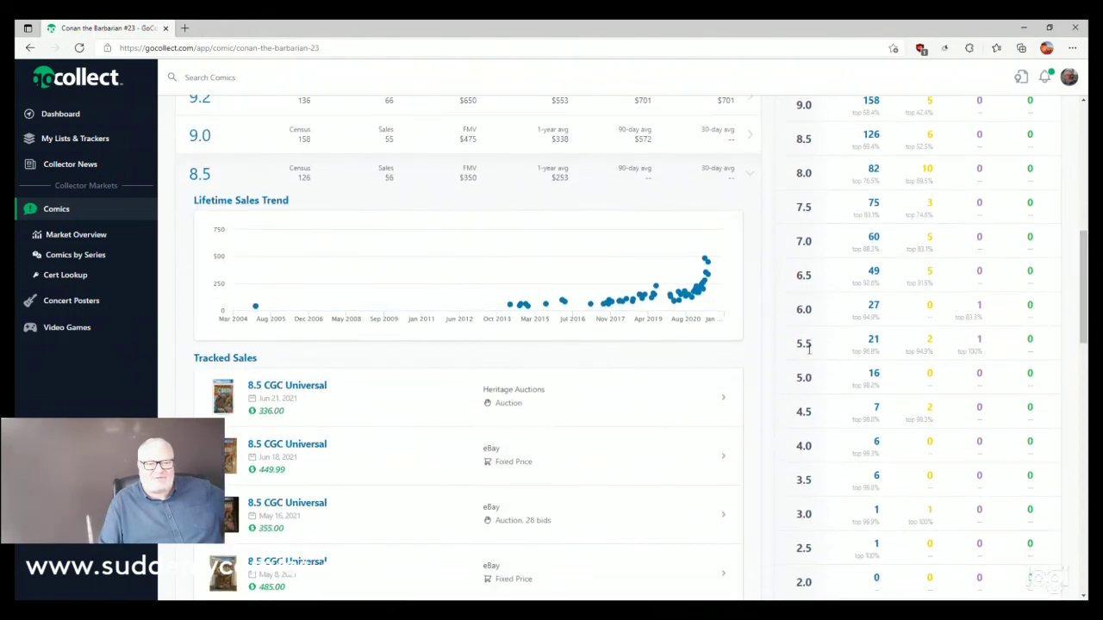
pyautogui.click(751, 178)
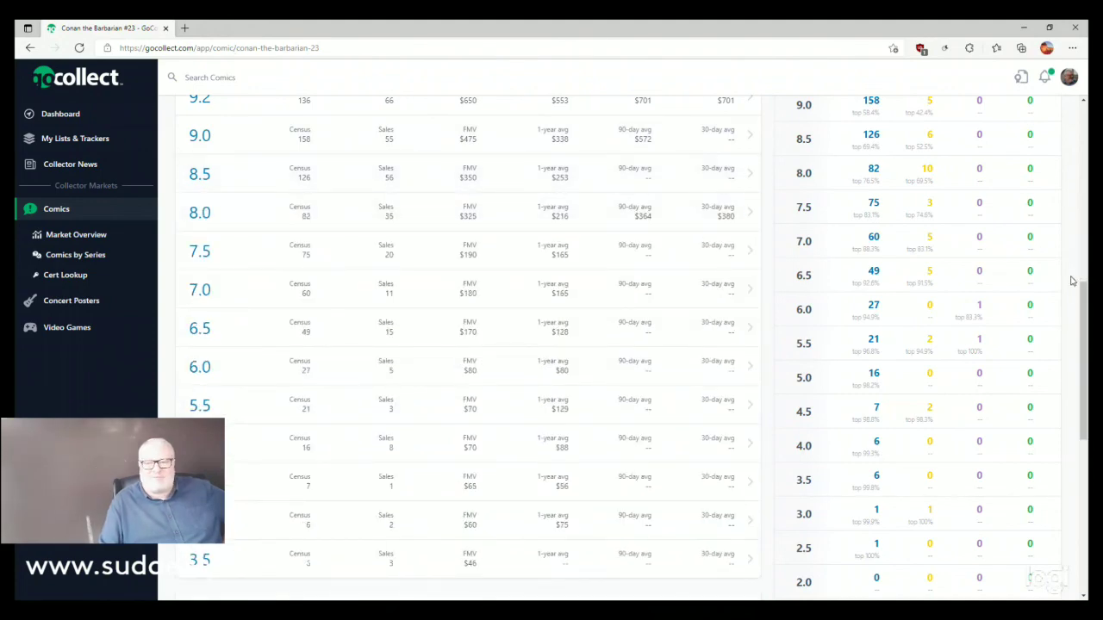
pyautogui.moveTo(1085, 360); pyautogui.dragTo(1087, 138)
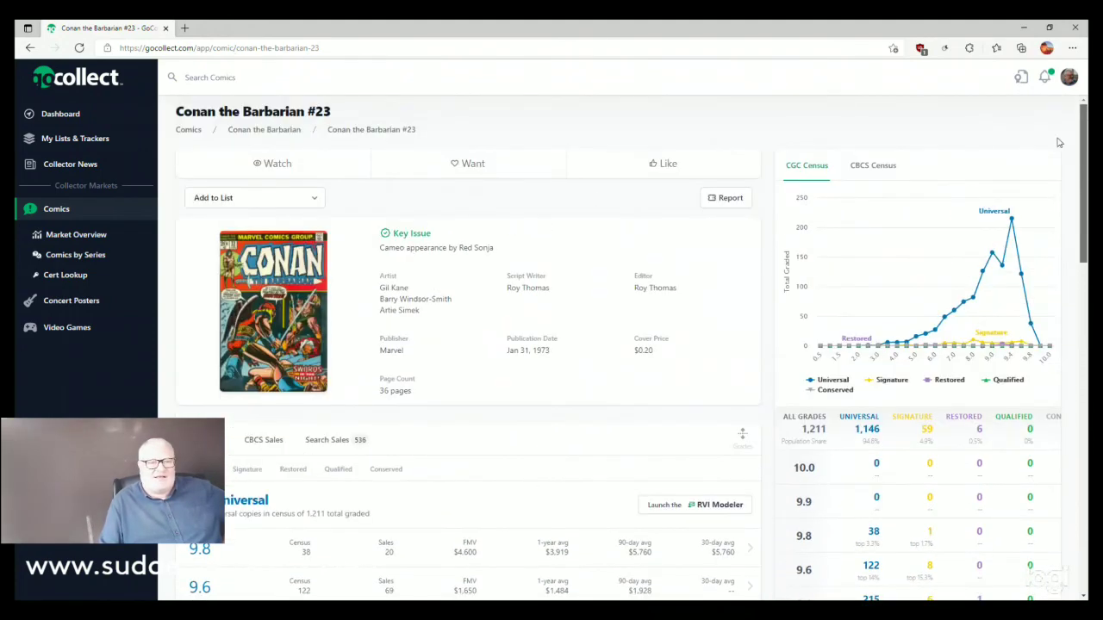
pyautogui.click(30, 48)
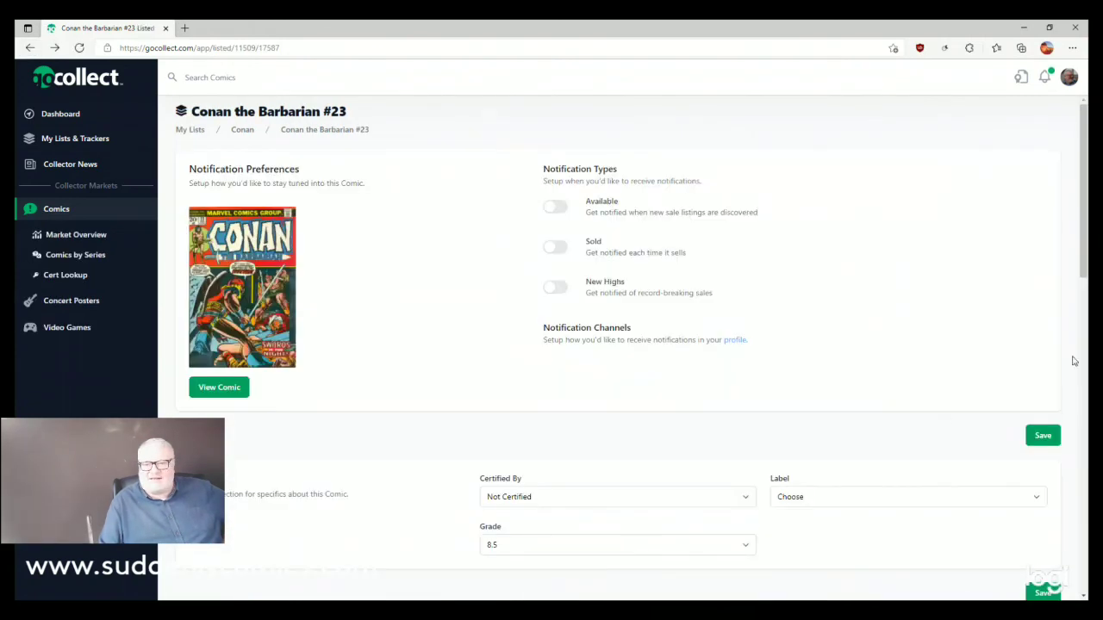
# Change #23's Personal Estimate from 170 to 195, save it, and return to the Conan list.
pyautogui.scroll(-5, 1069, 222)
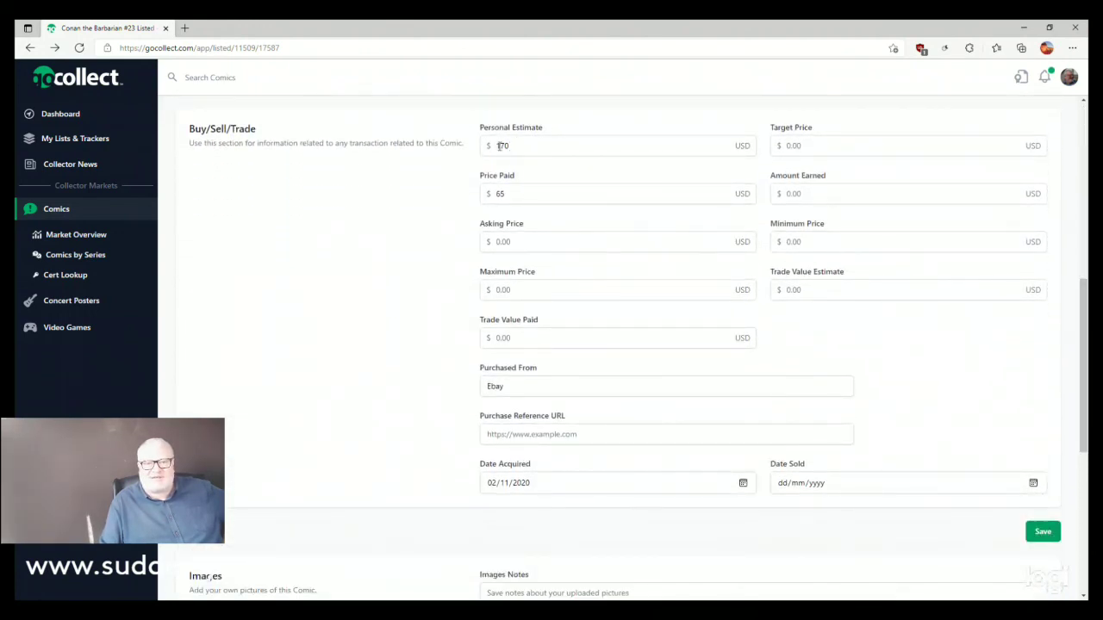
pyautogui.click(494, 145)
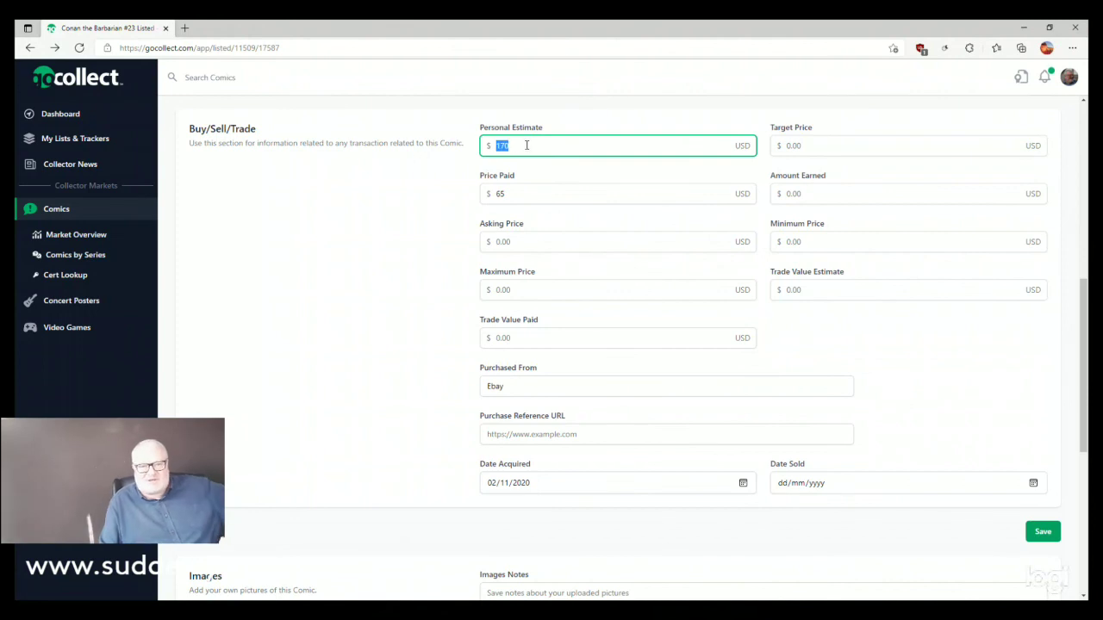
pyautogui.write('19')
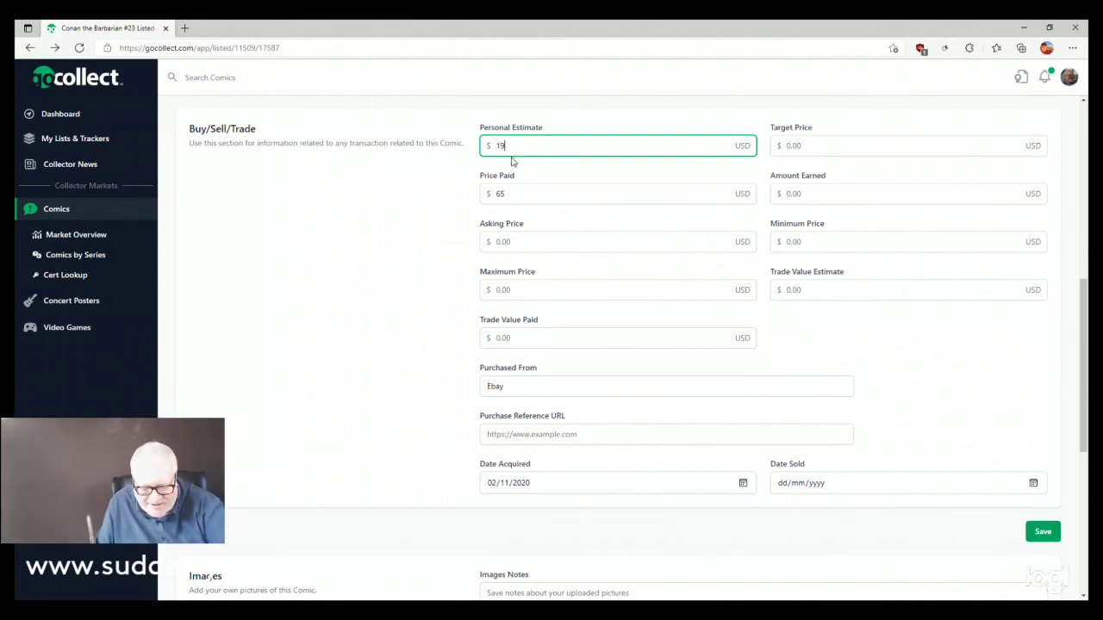
pyautogui.write('5')
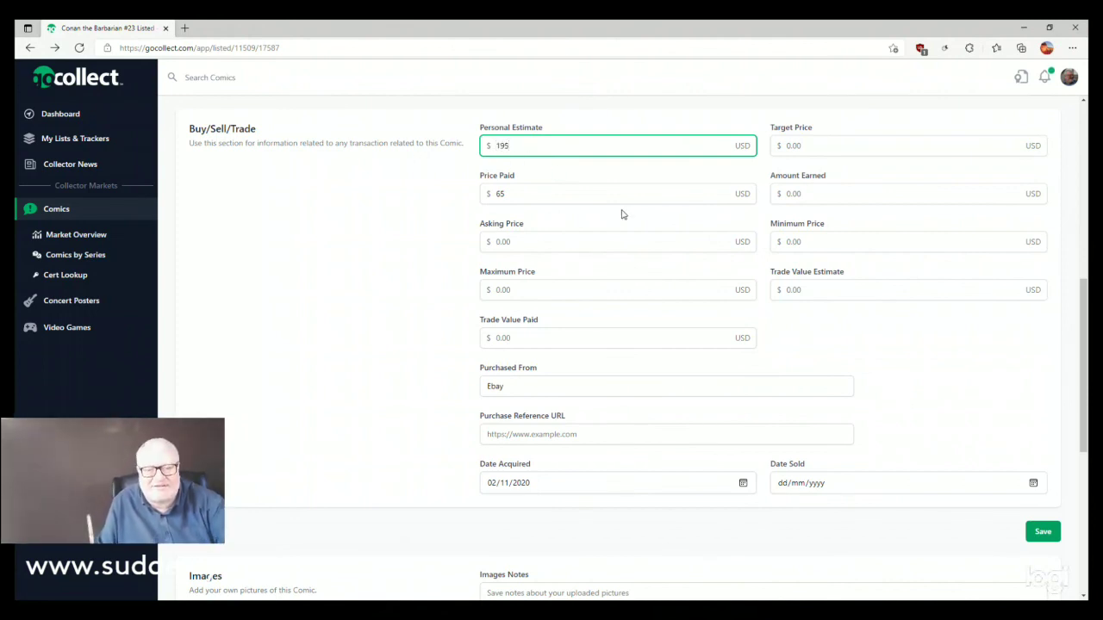
pyautogui.click(1046, 532)
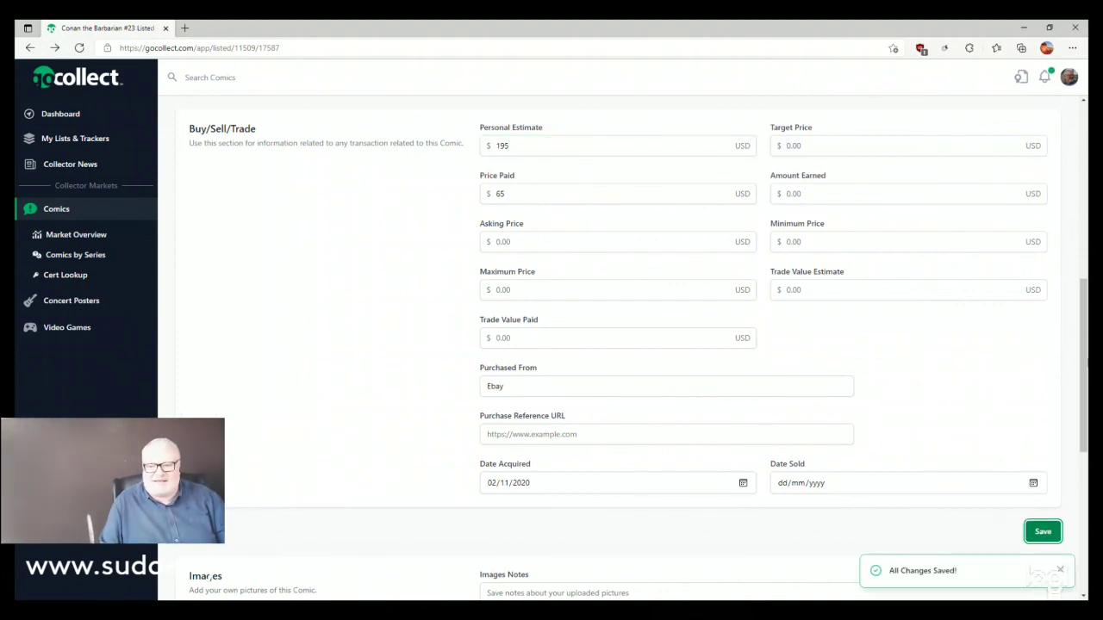
pyautogui.scroll(1, 1047, 169)
pyautogui.scroll(5, 1046, 168)
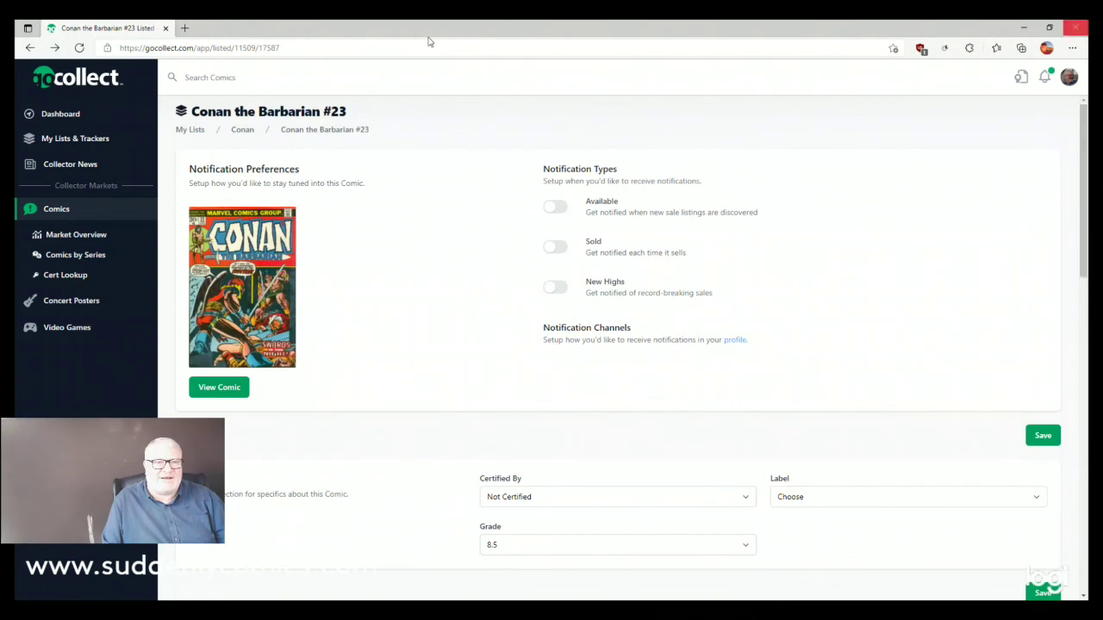
pyautogui.click(245, 131)
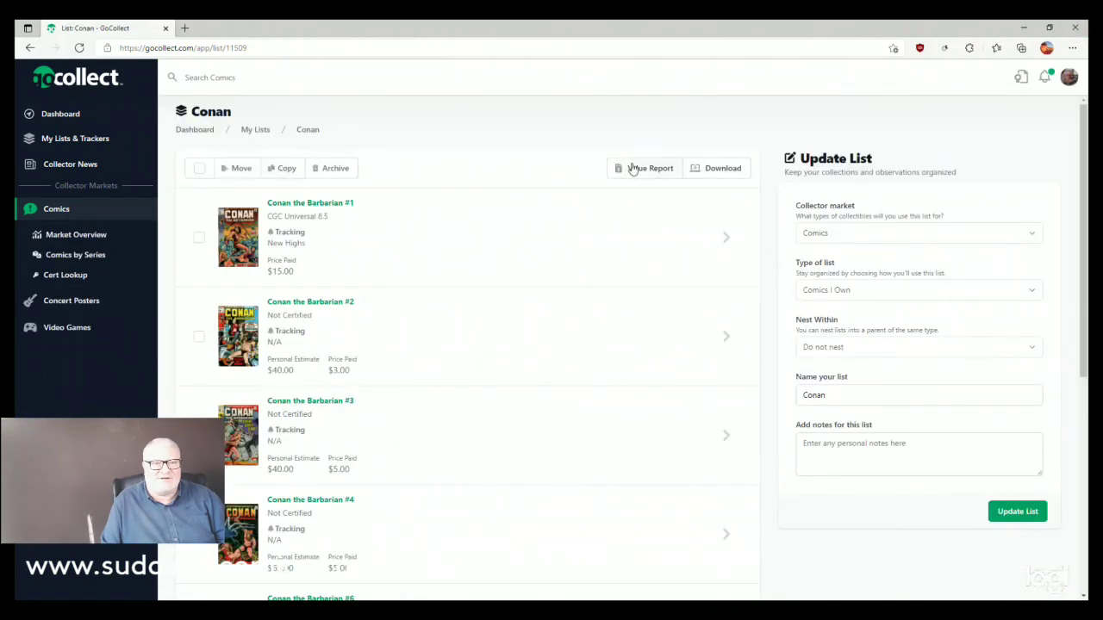
# Review the Conan value report totalling $672 with #23 at $195, then go to the lists overview.
pyautogui.click(648, 168)
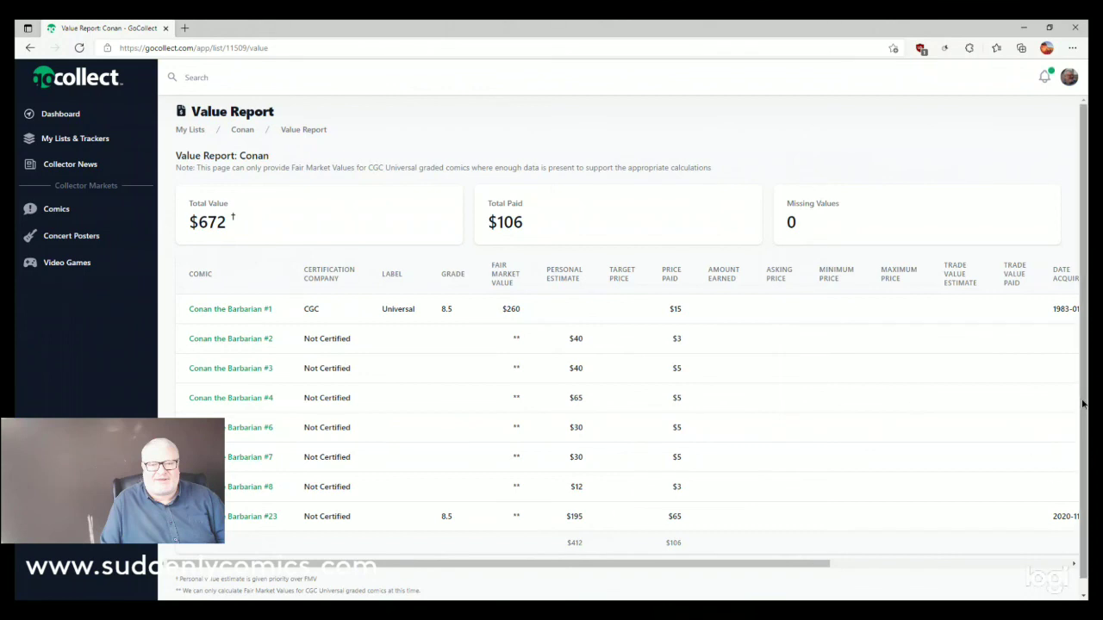
pyautogui.scroll(-1, 1083, 403)
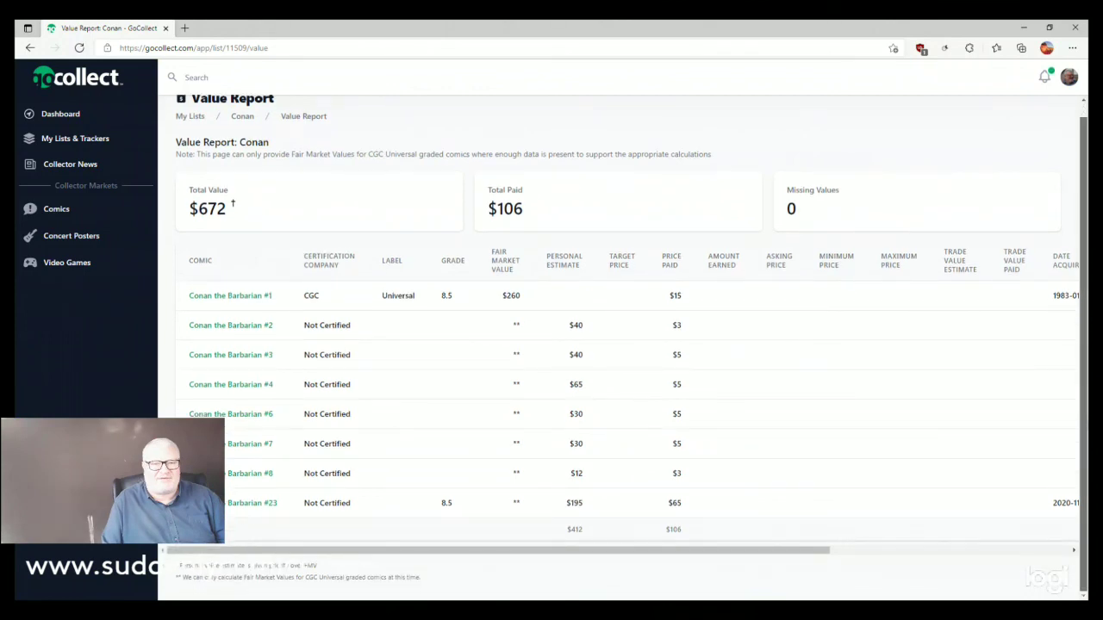
pyautogui.scroll(1, 1080, 353)
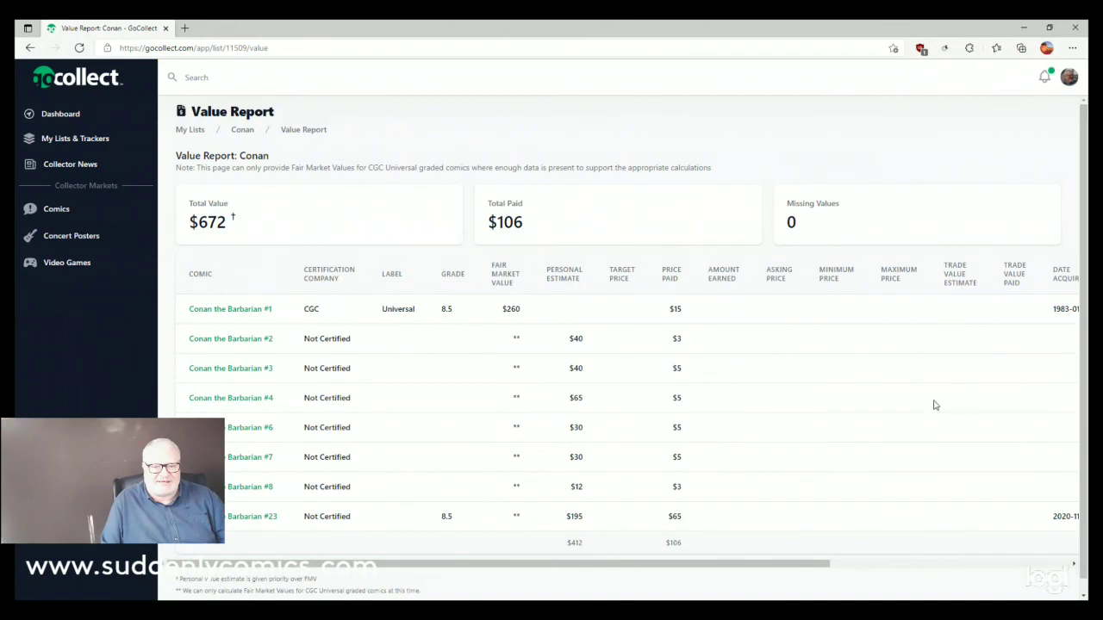
pyautogui.click(85, 139)
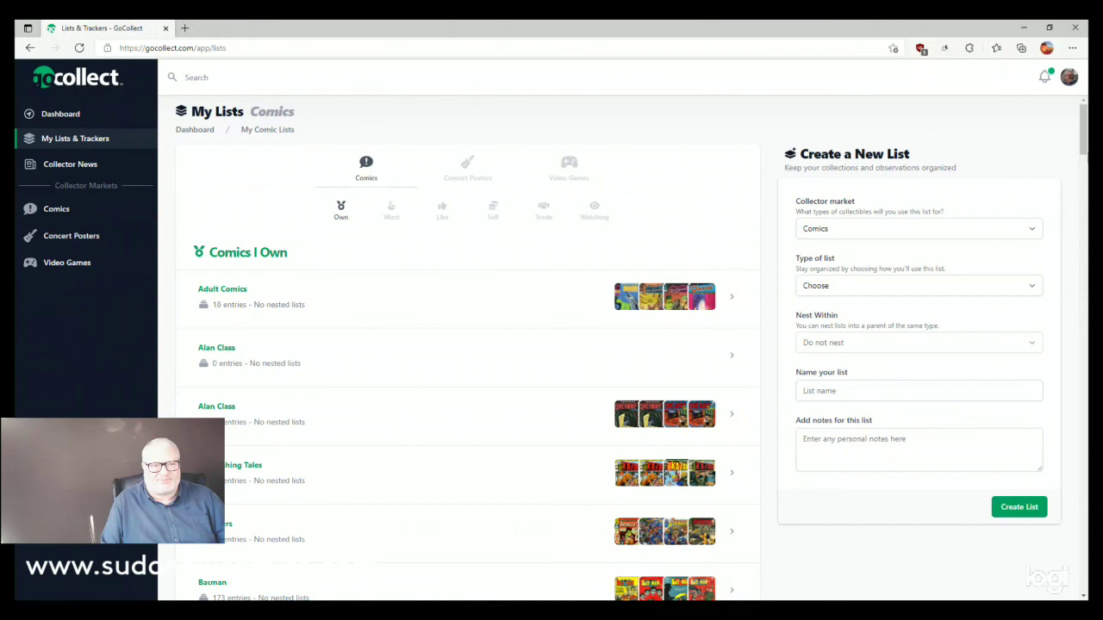
# Scroll the Comics I Own lists to bring Avengers, Batman, Black Adam and Black Panther into view.
pyautogui.scroll(-1, 1082, 138)
pyautogui.scroll(-2, 469, 345)
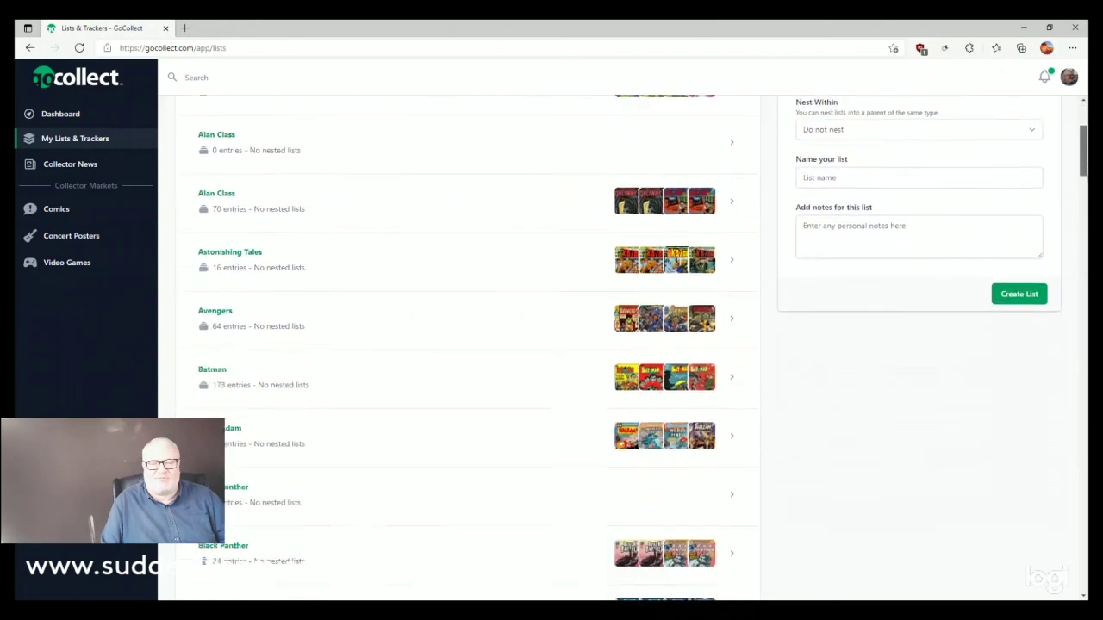
pyautogui.scroll(-2, 468, 345)
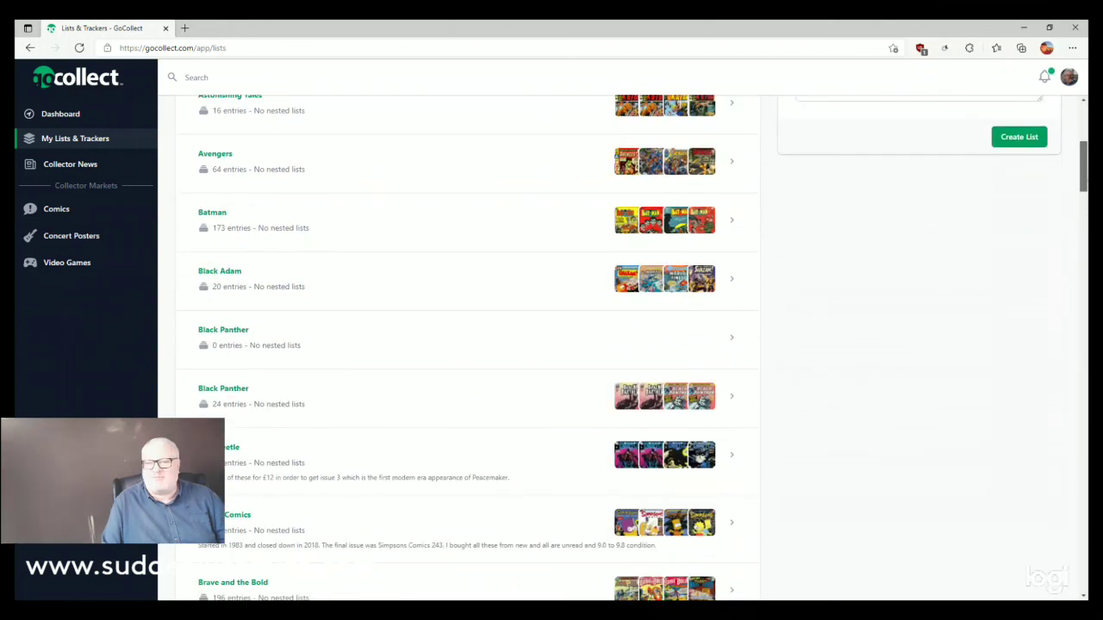